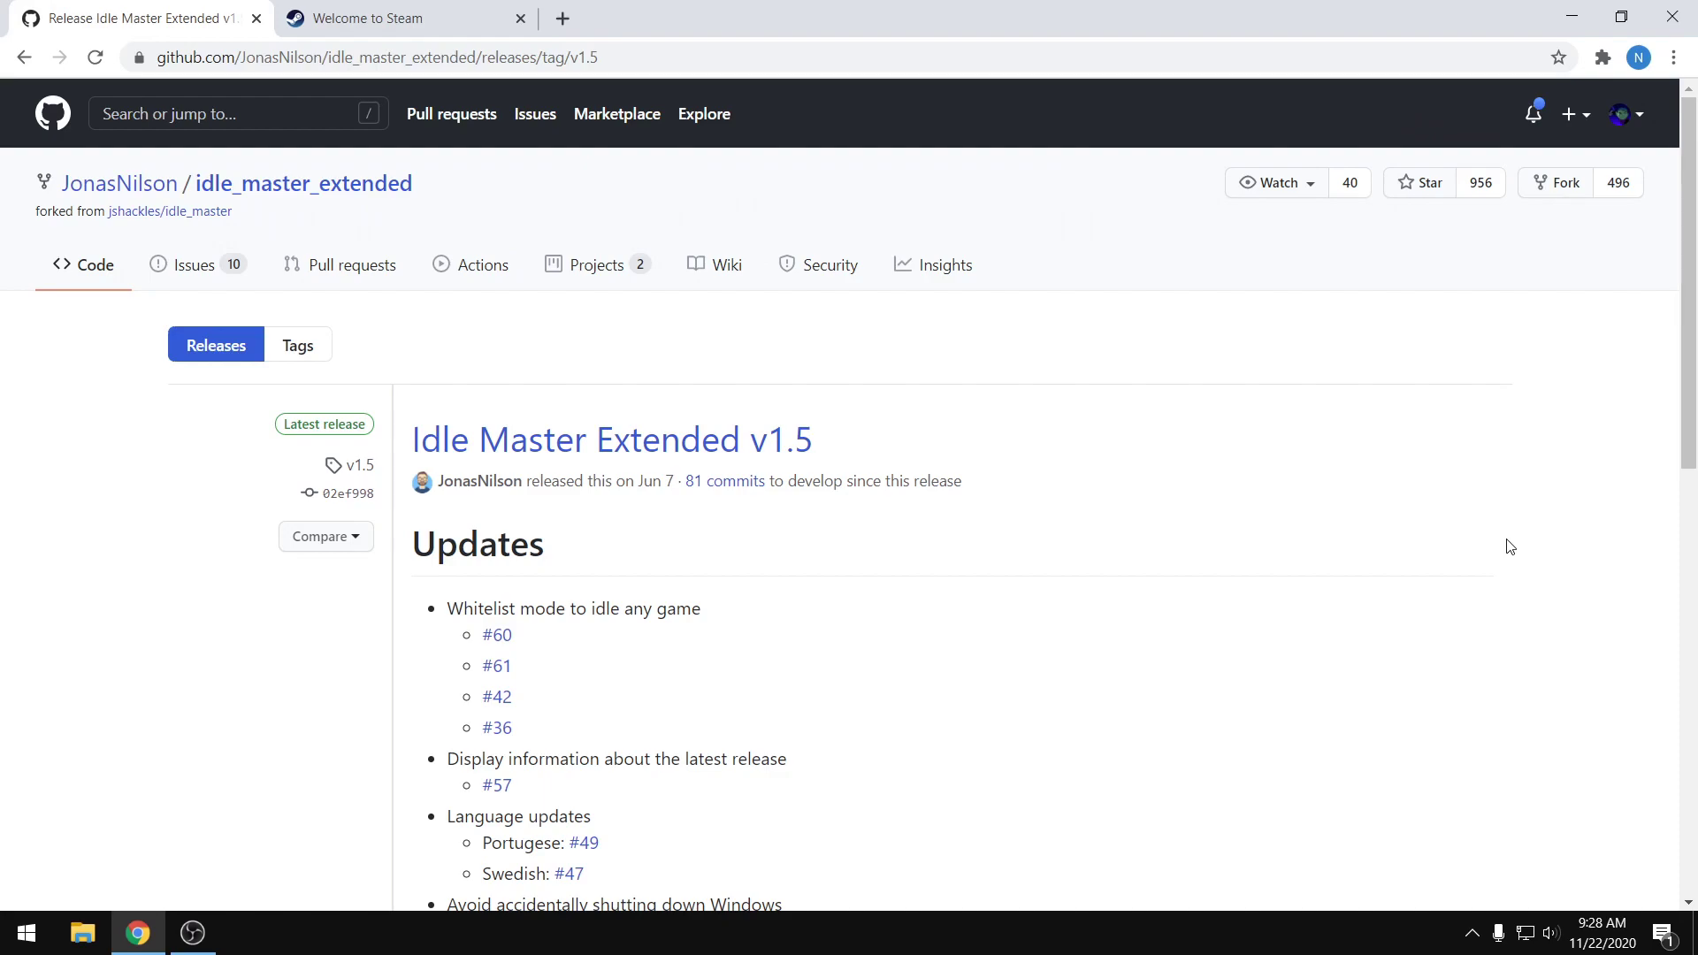
# Download the Idle Master Extended v1.5 zip via the Direct download (1.3 MB) link
pyautogui.scroll(-9, 1495, 535)
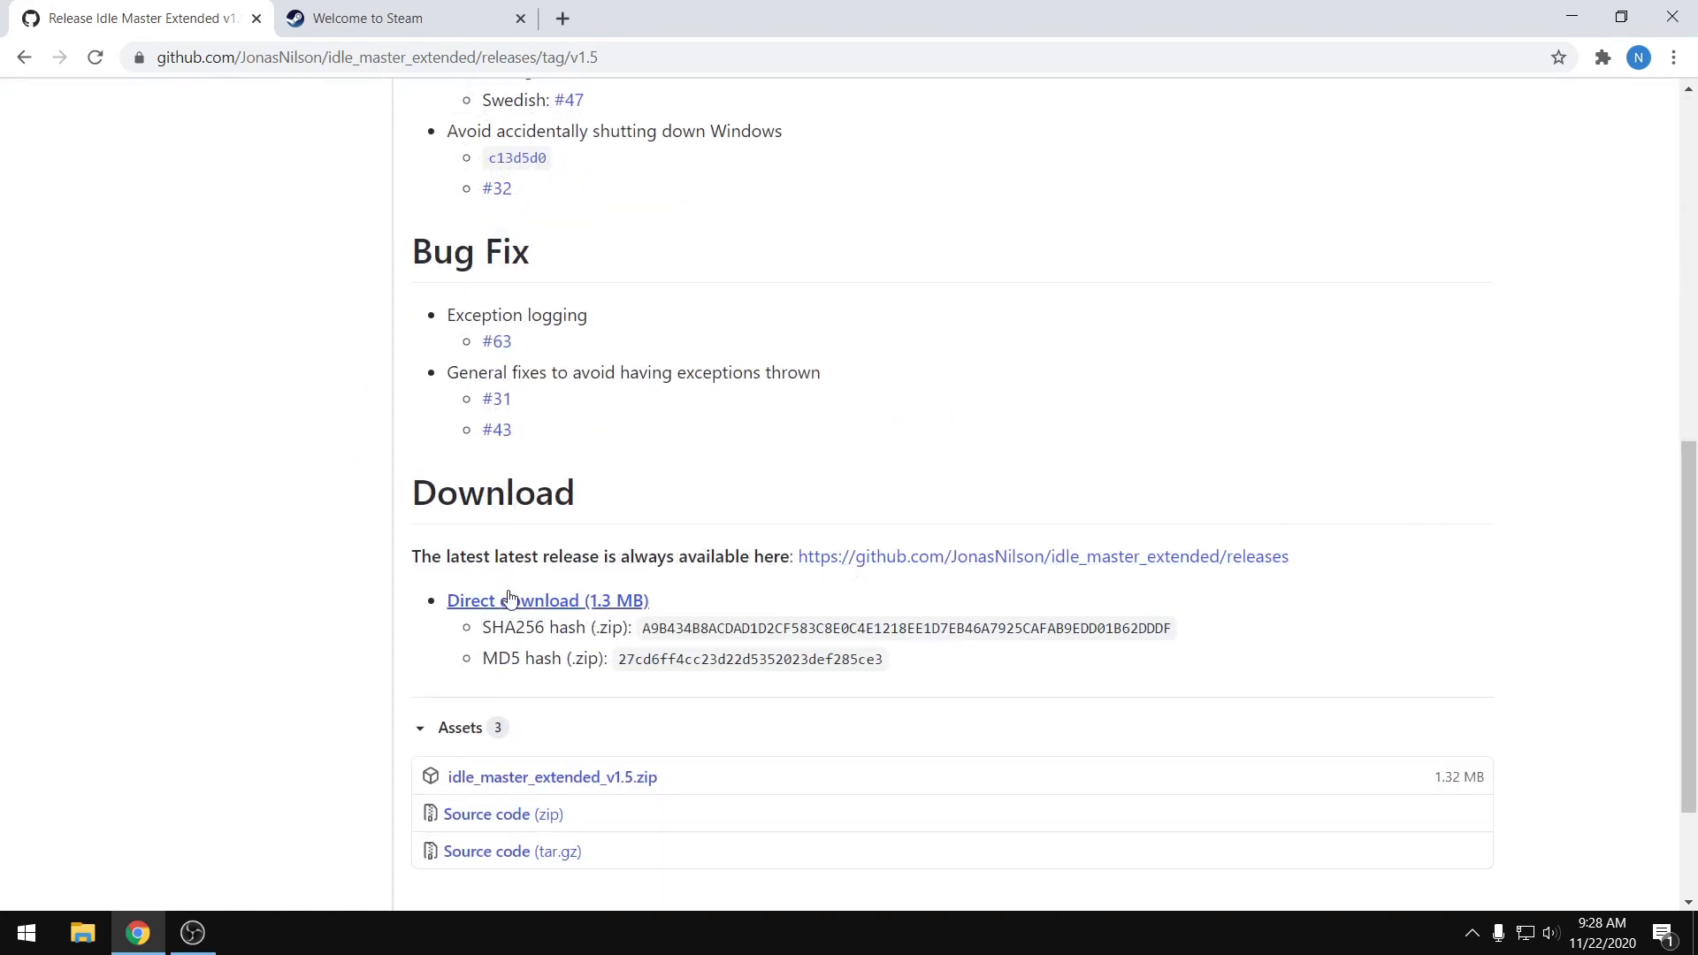
pyautogui.click(513, 603)
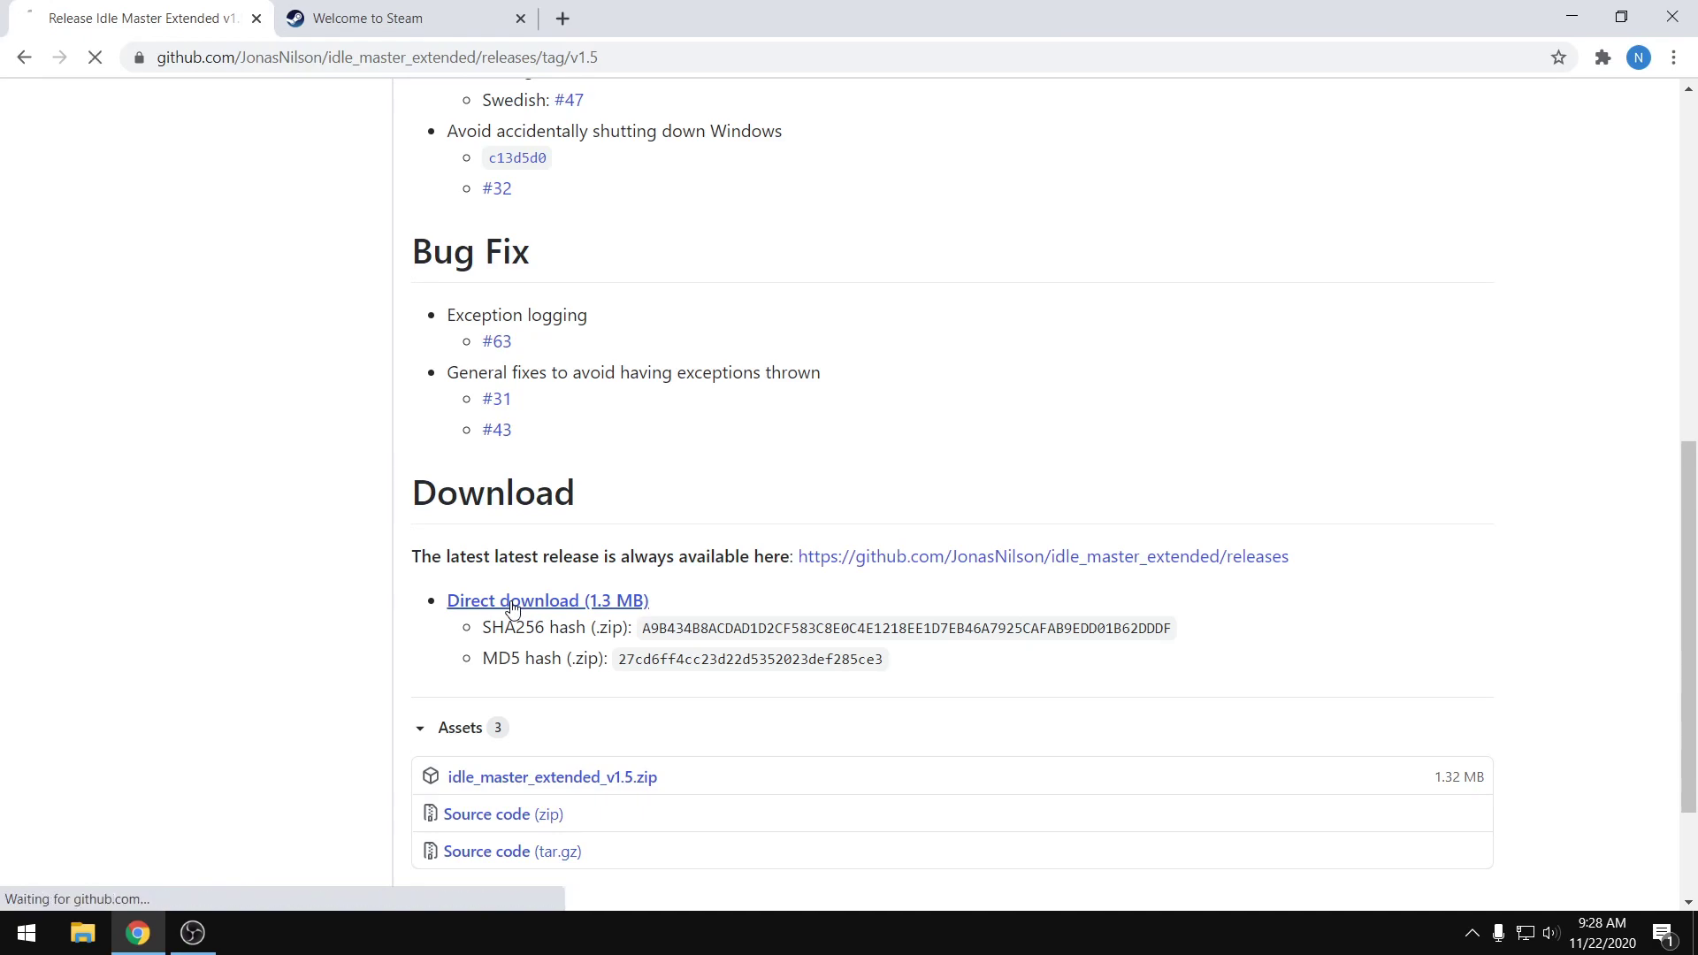
# Extract the idle_master_extended_v1.5 zip in Downloads and open the extracted folder
pyautogui.click(81, 945)
pyautogui.click(517, 381)
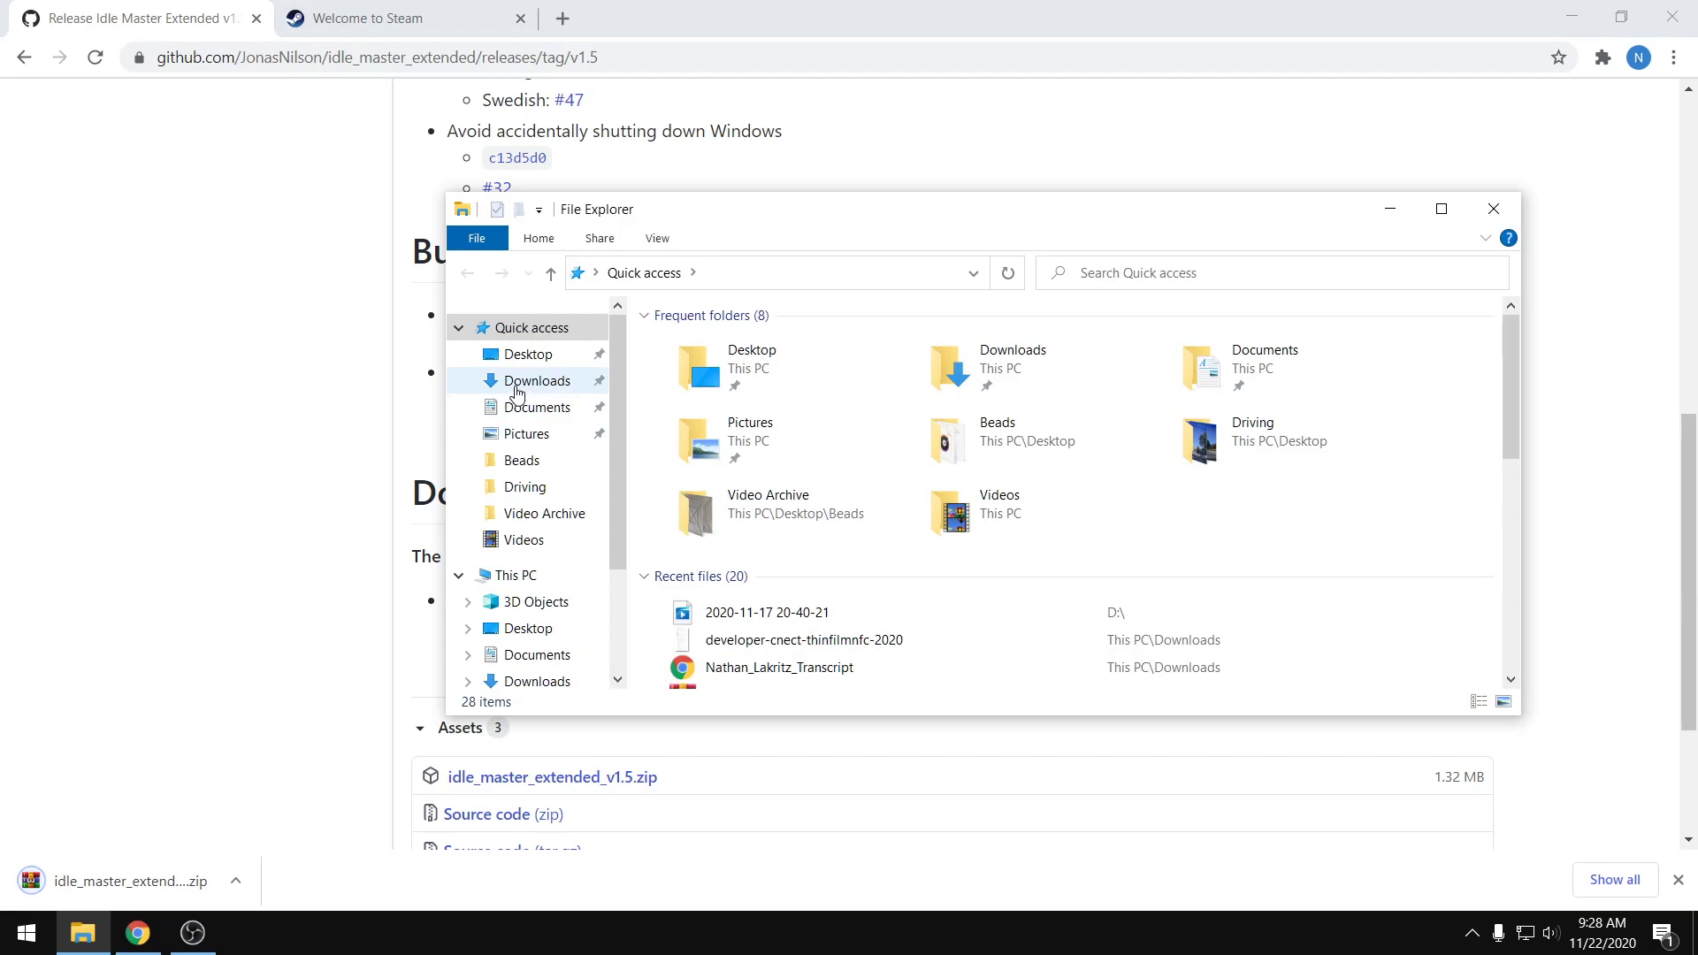
pyautogui.click(683, 431)
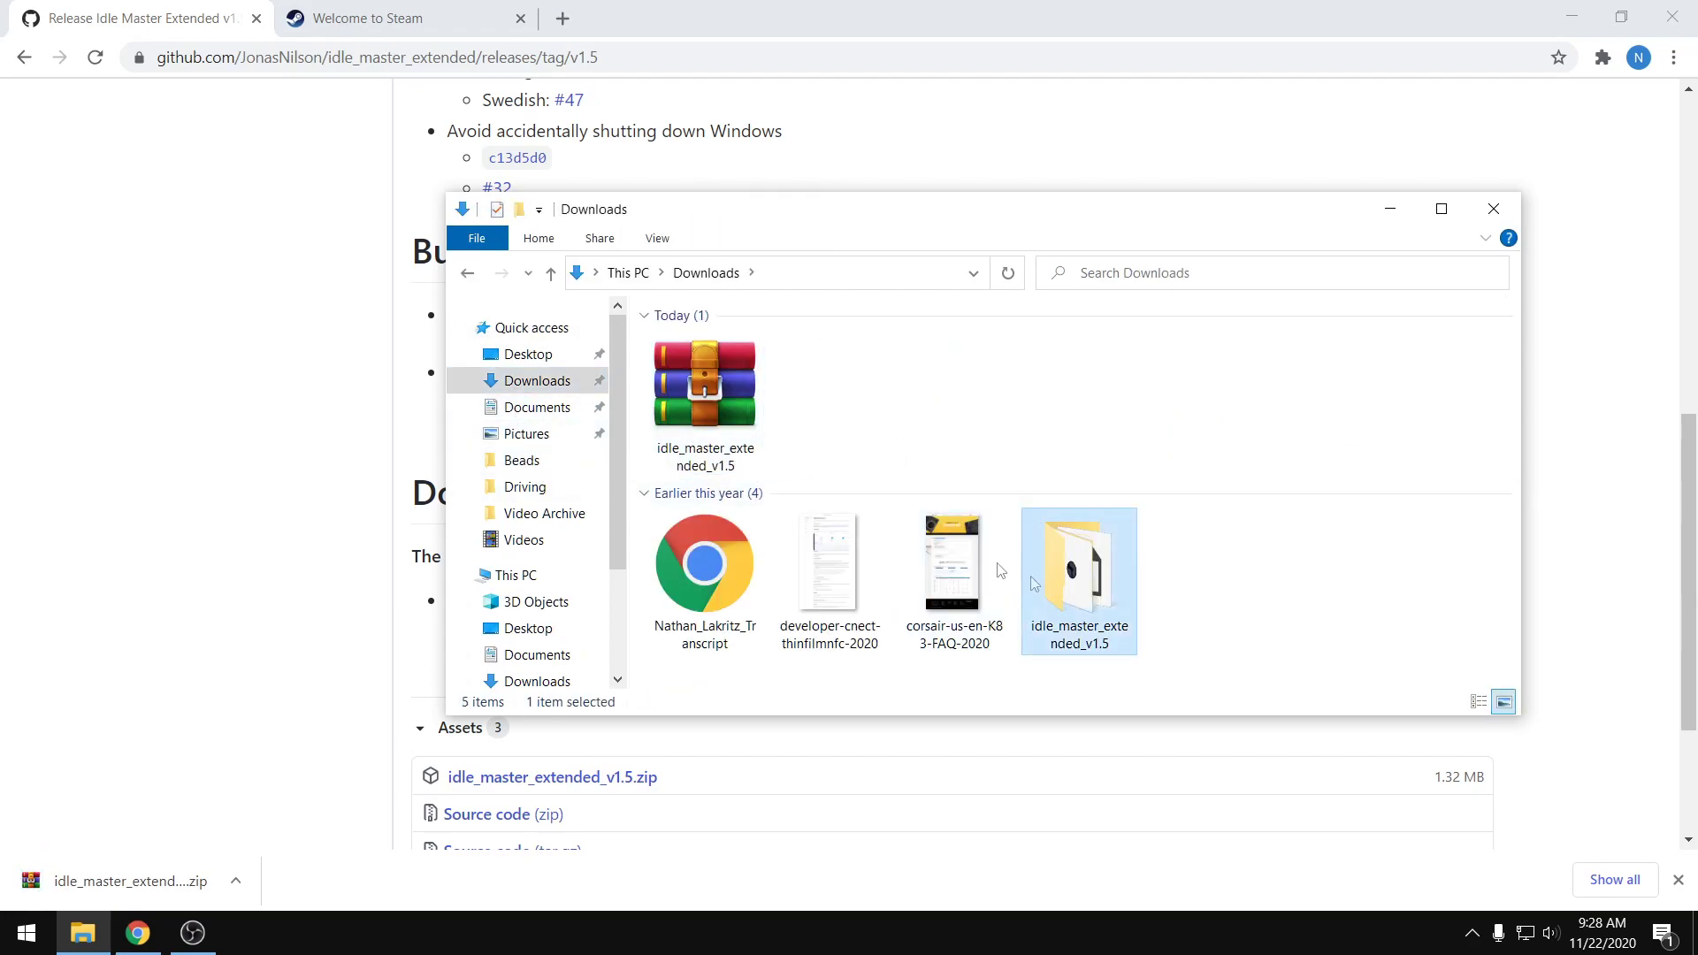
pyautogui.rightClick(708, 395)
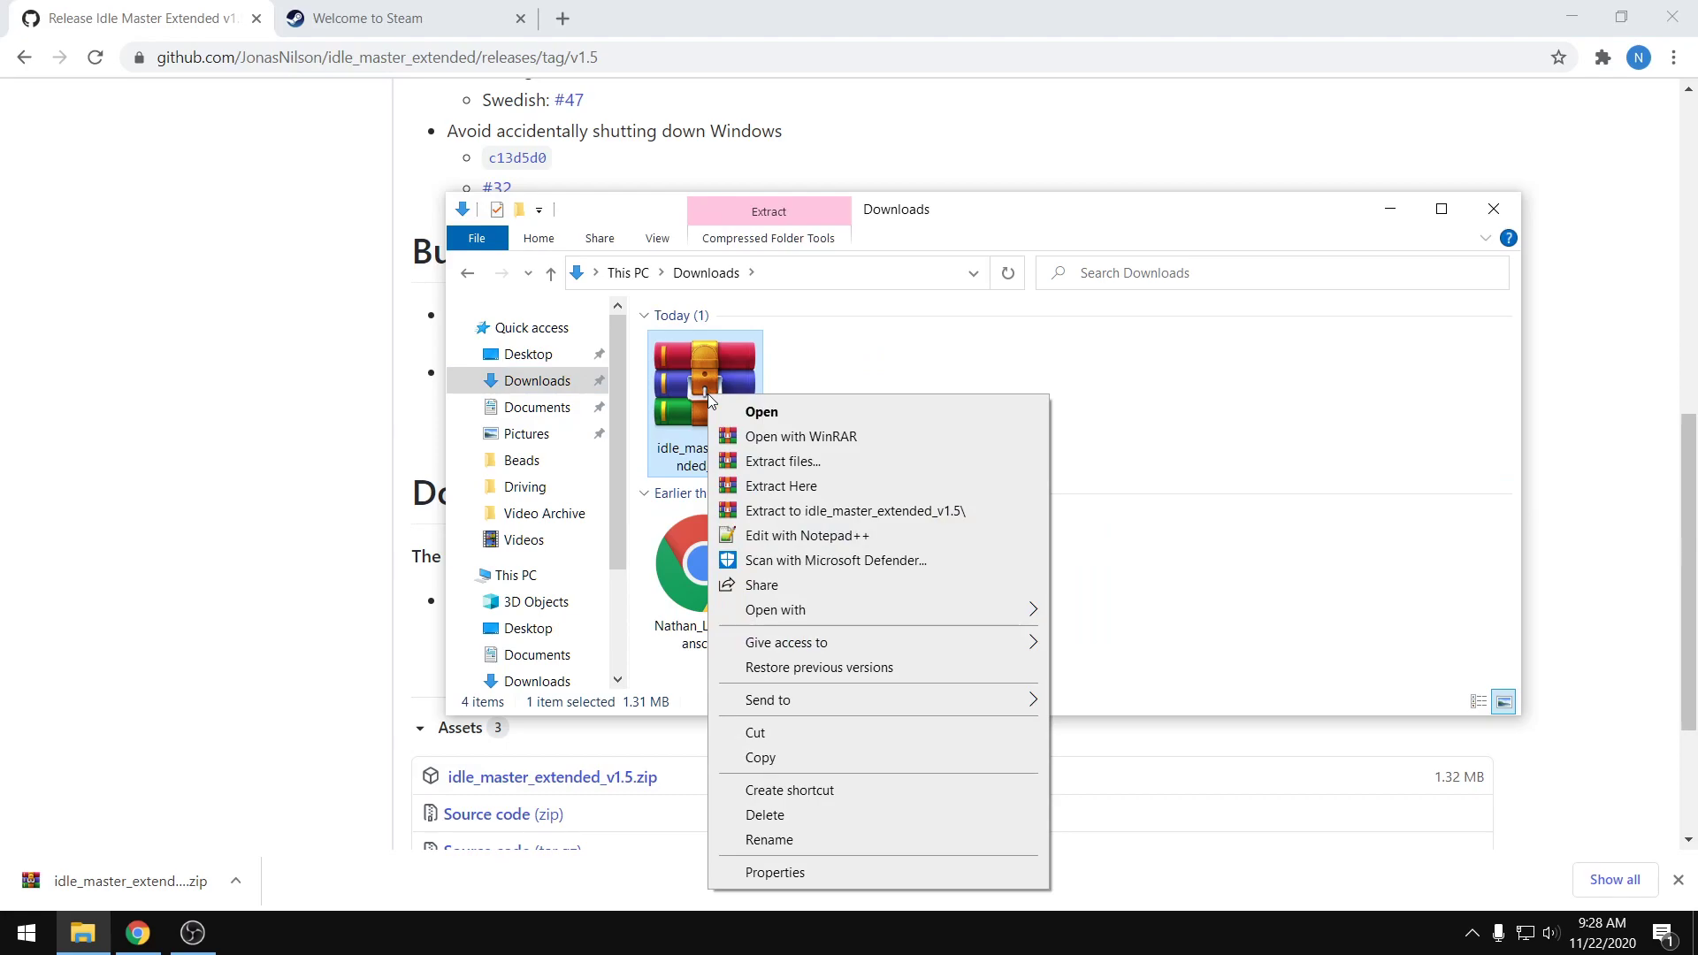
pyautogui.click(766, 487)
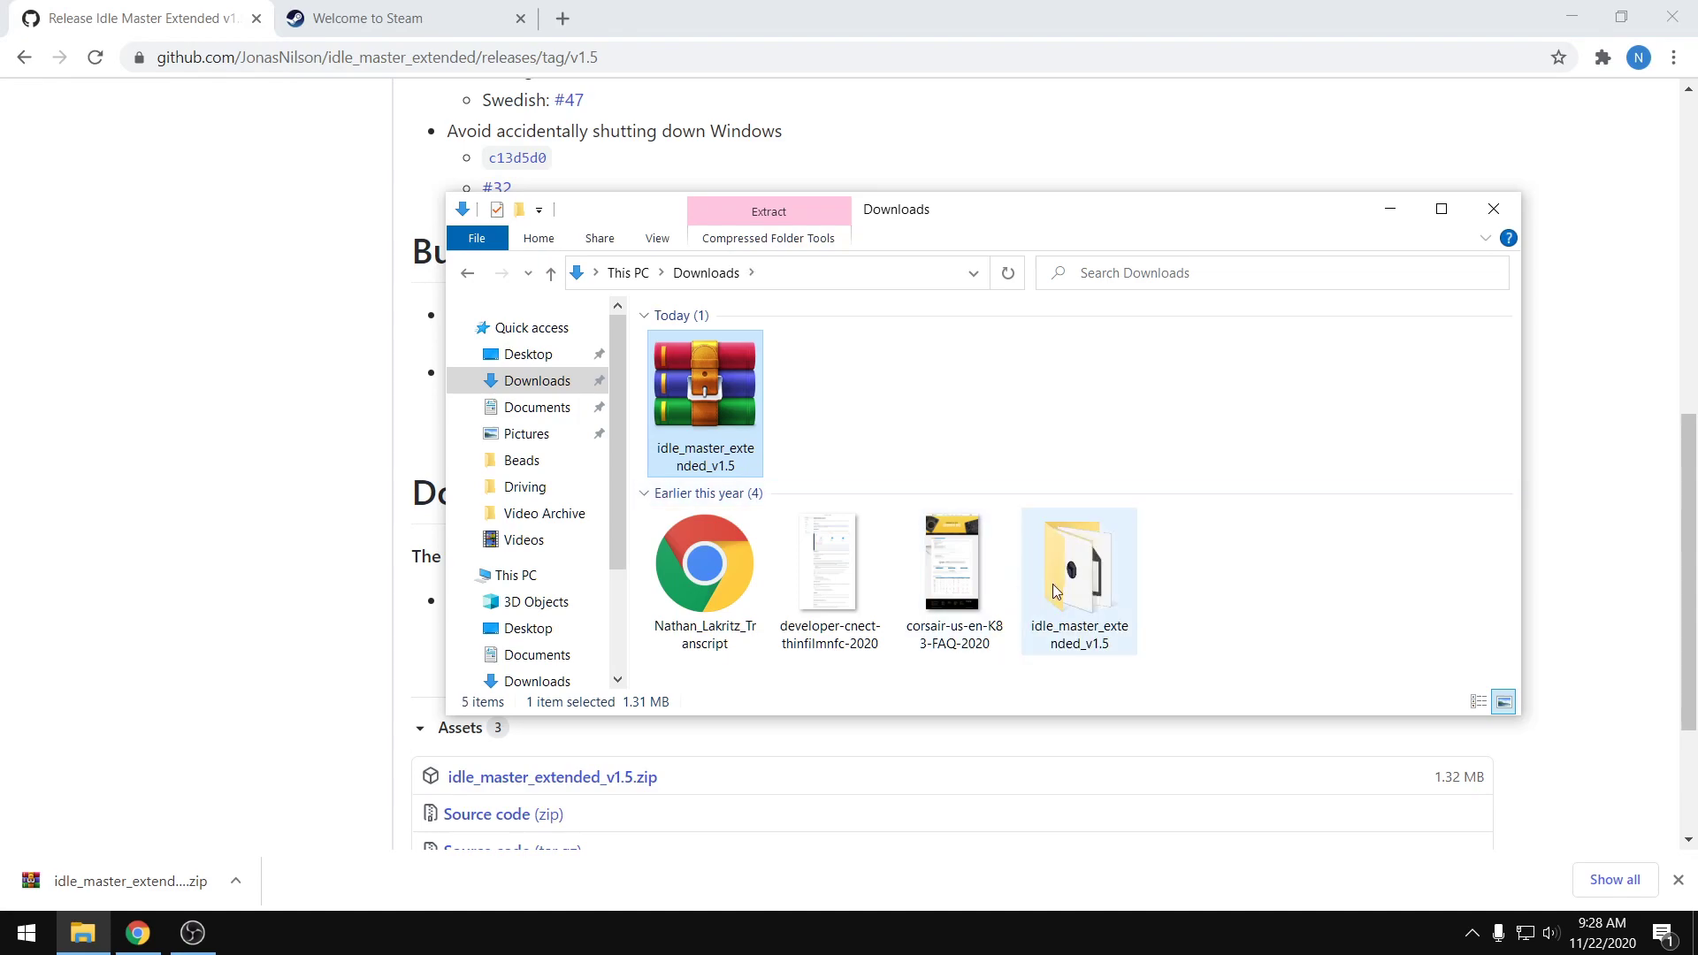
pyautogui.doubleClick(1054, 592)
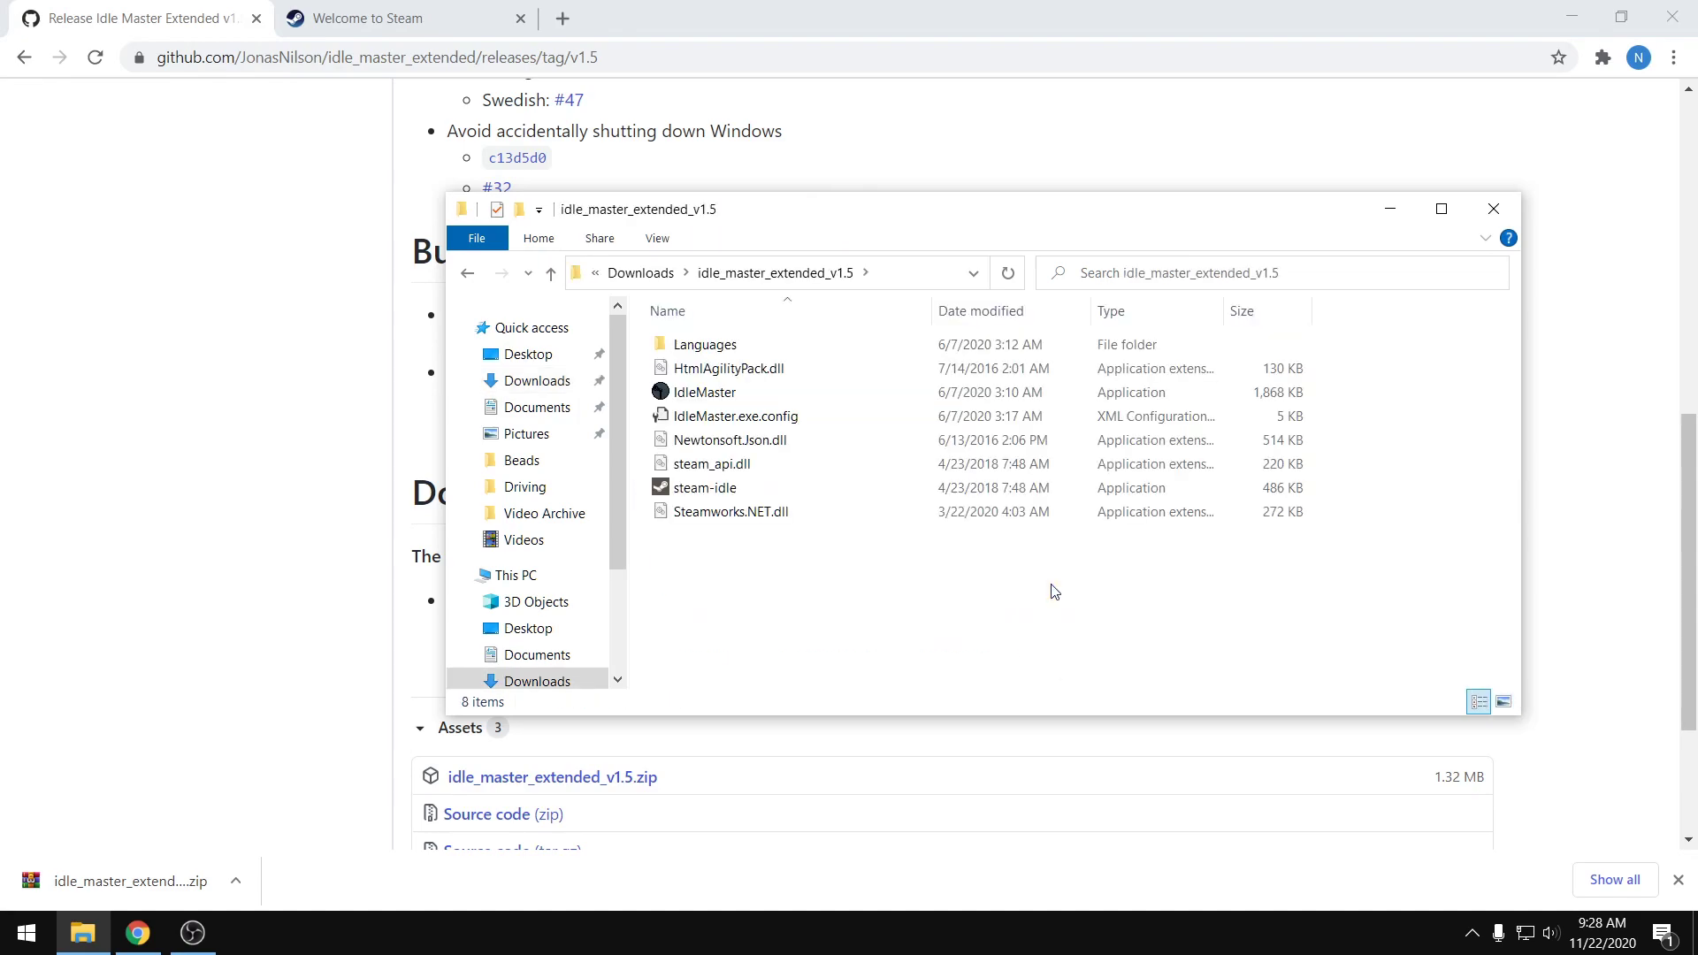
# Select the IdleMaster application, then start the Steam client from the desktop
pyautogui.click(752, 392)
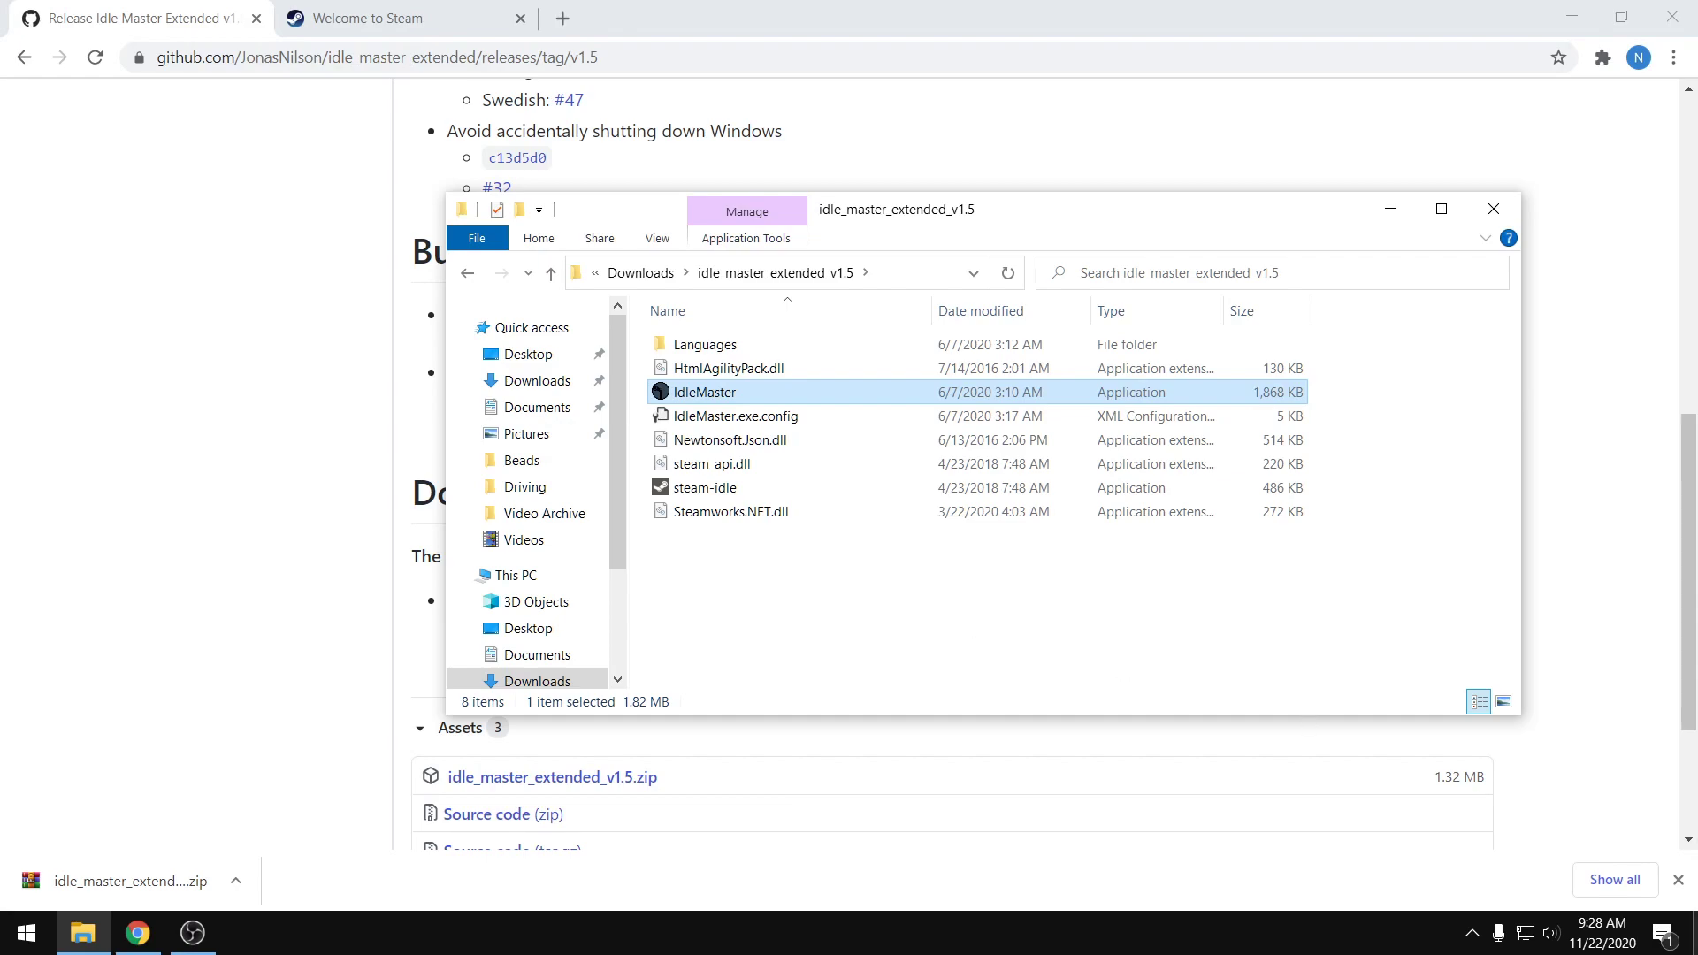
pyautogui.press('super+d')
pyautogui.click(42, 150)
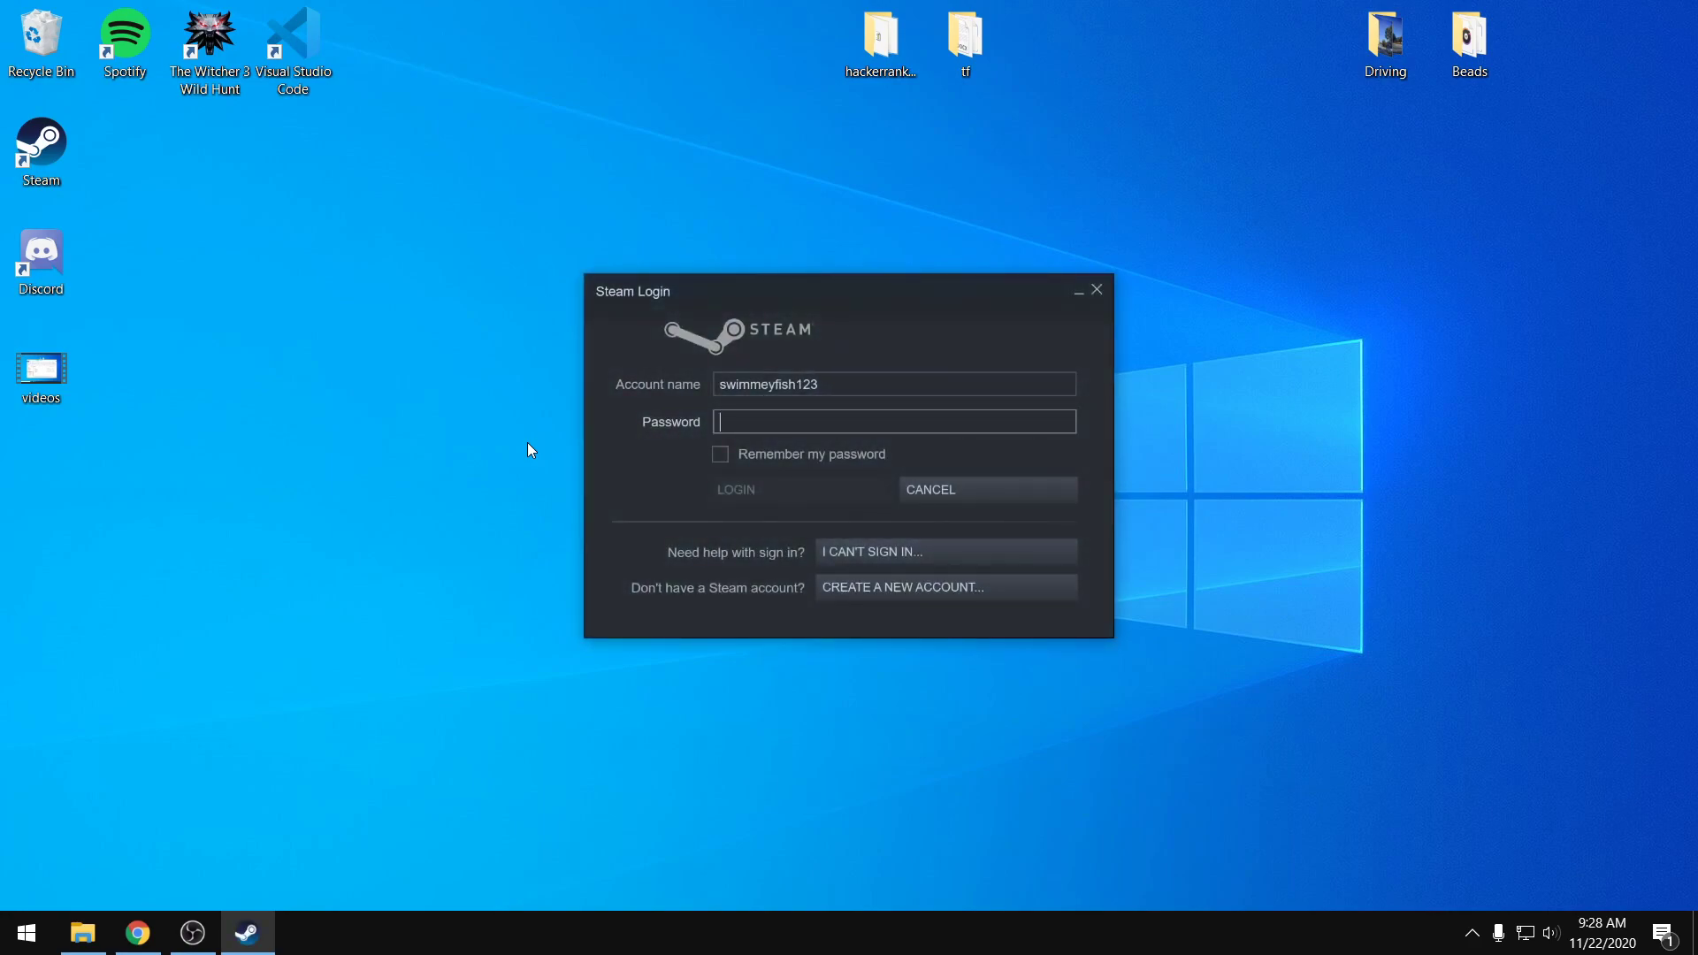
# Log into the Steam client with the account password and Steam Guard code, then return to Chrome
pyautogui.write('**********')
pyautogui.press('Return')
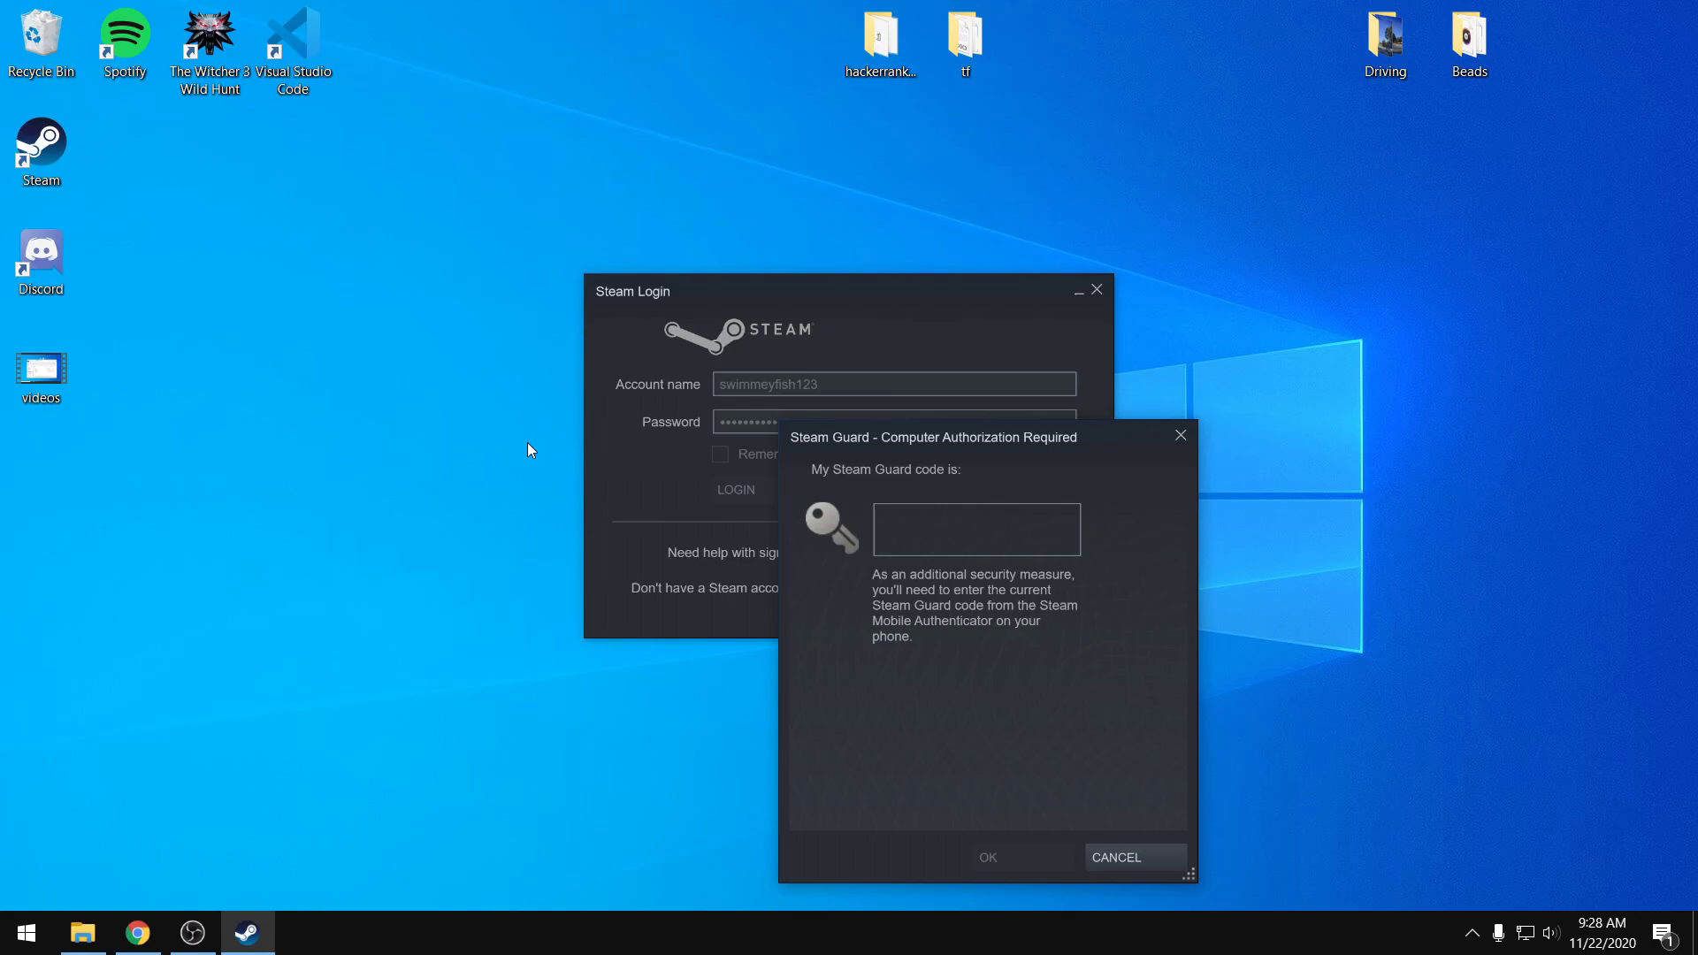
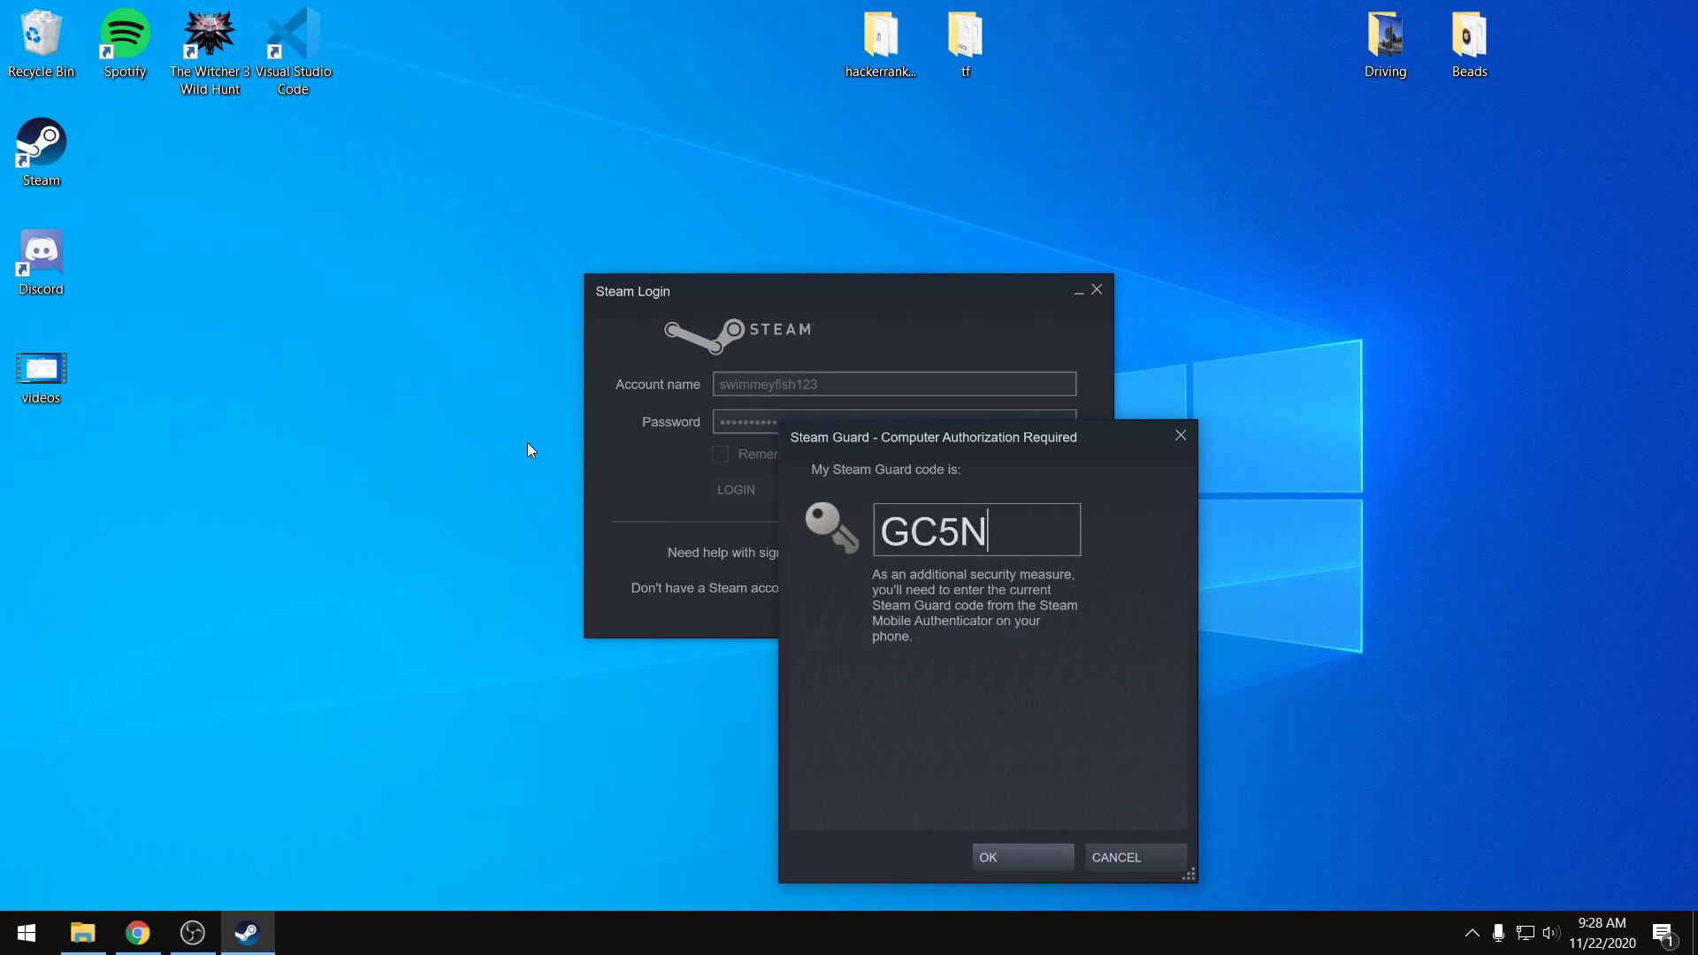
pyautogui.press('Return')
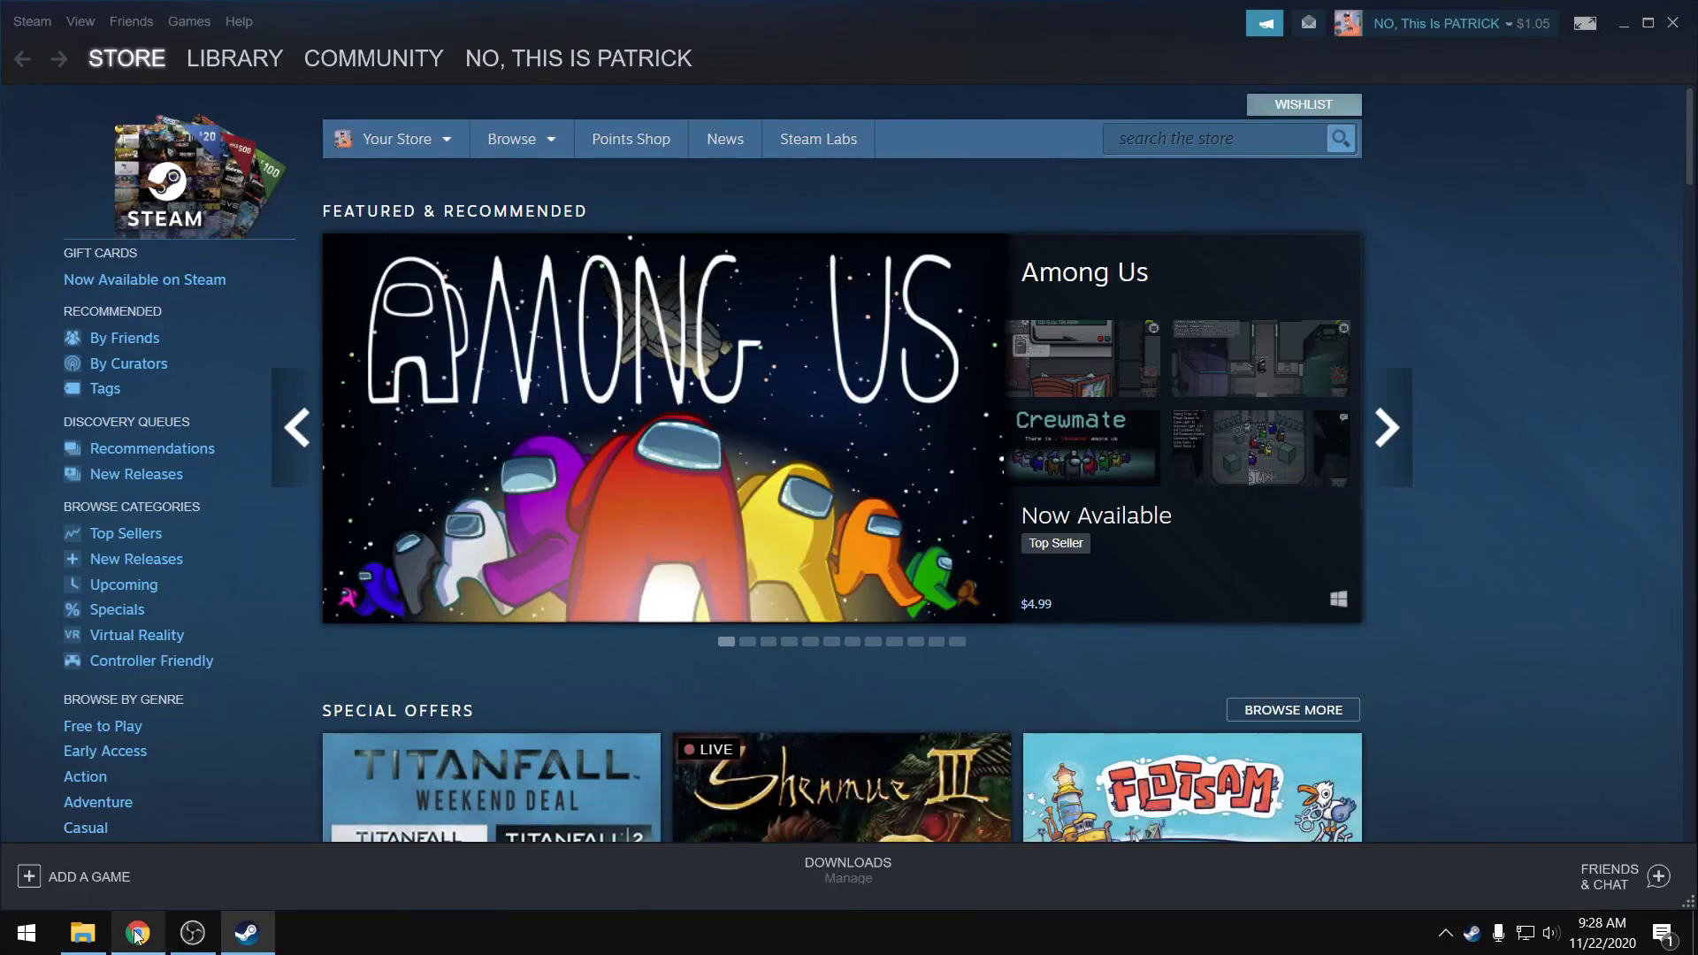
pyautogui.click(137, 934)
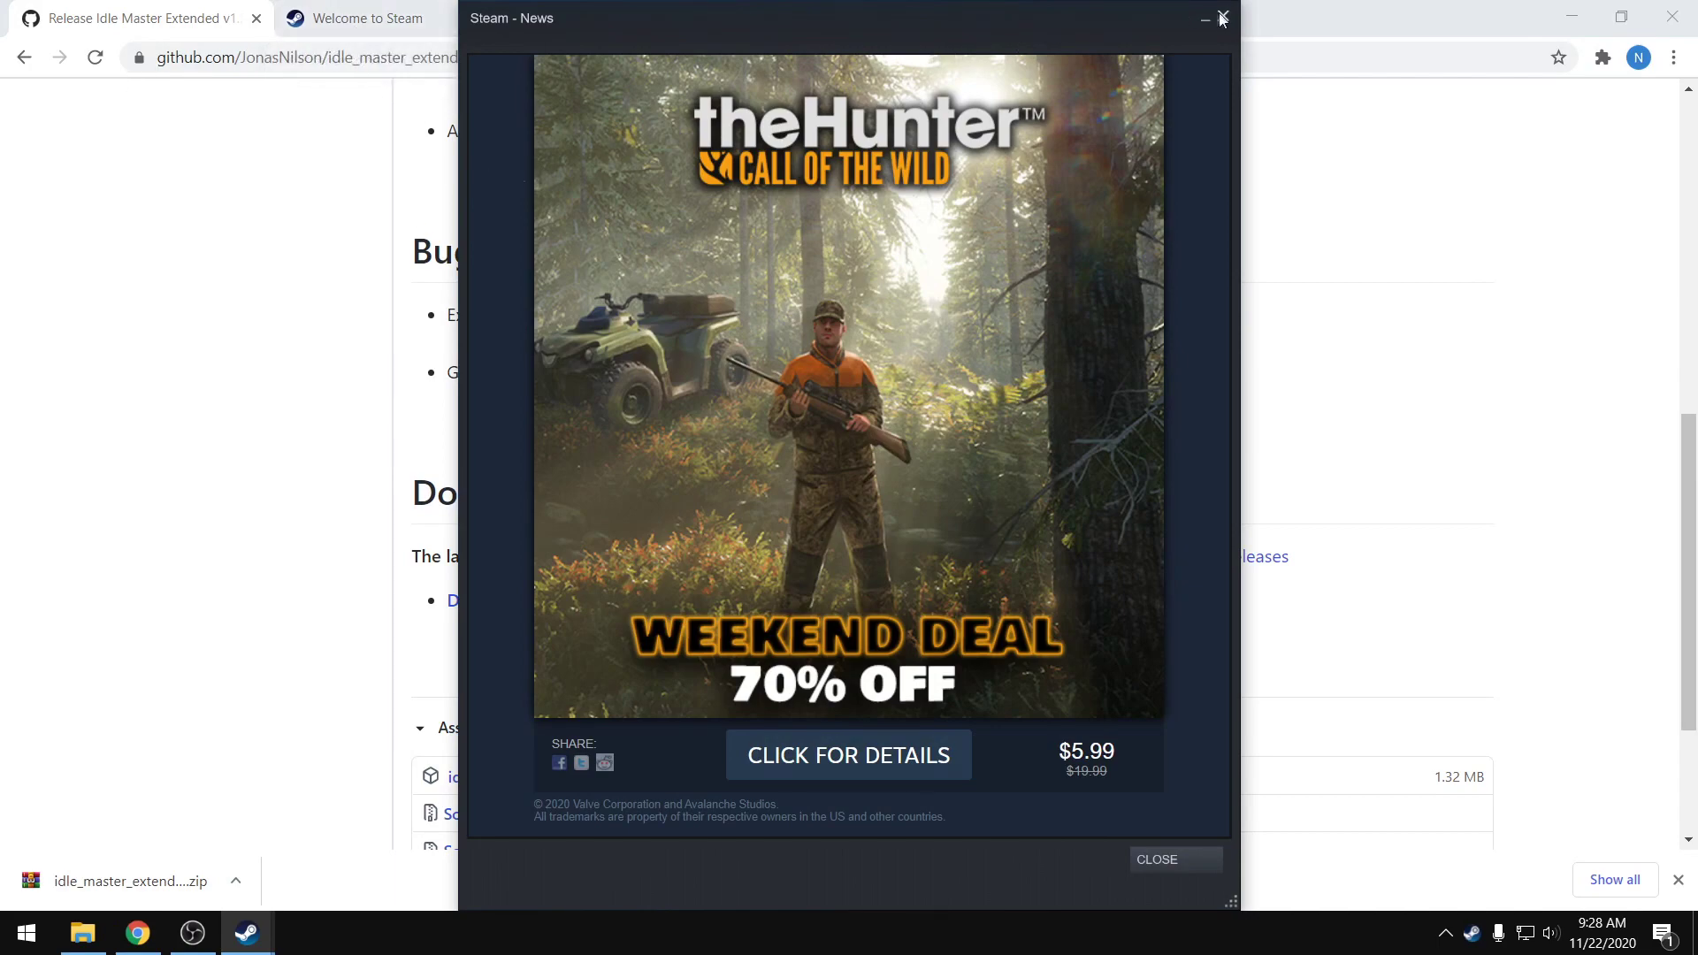
# Close the Steam News popup and switch to Chrome's Welcome to Steam tab
pyautogui.click(1224, 16)
pyautogui.hotkey('alt', 'Tab')
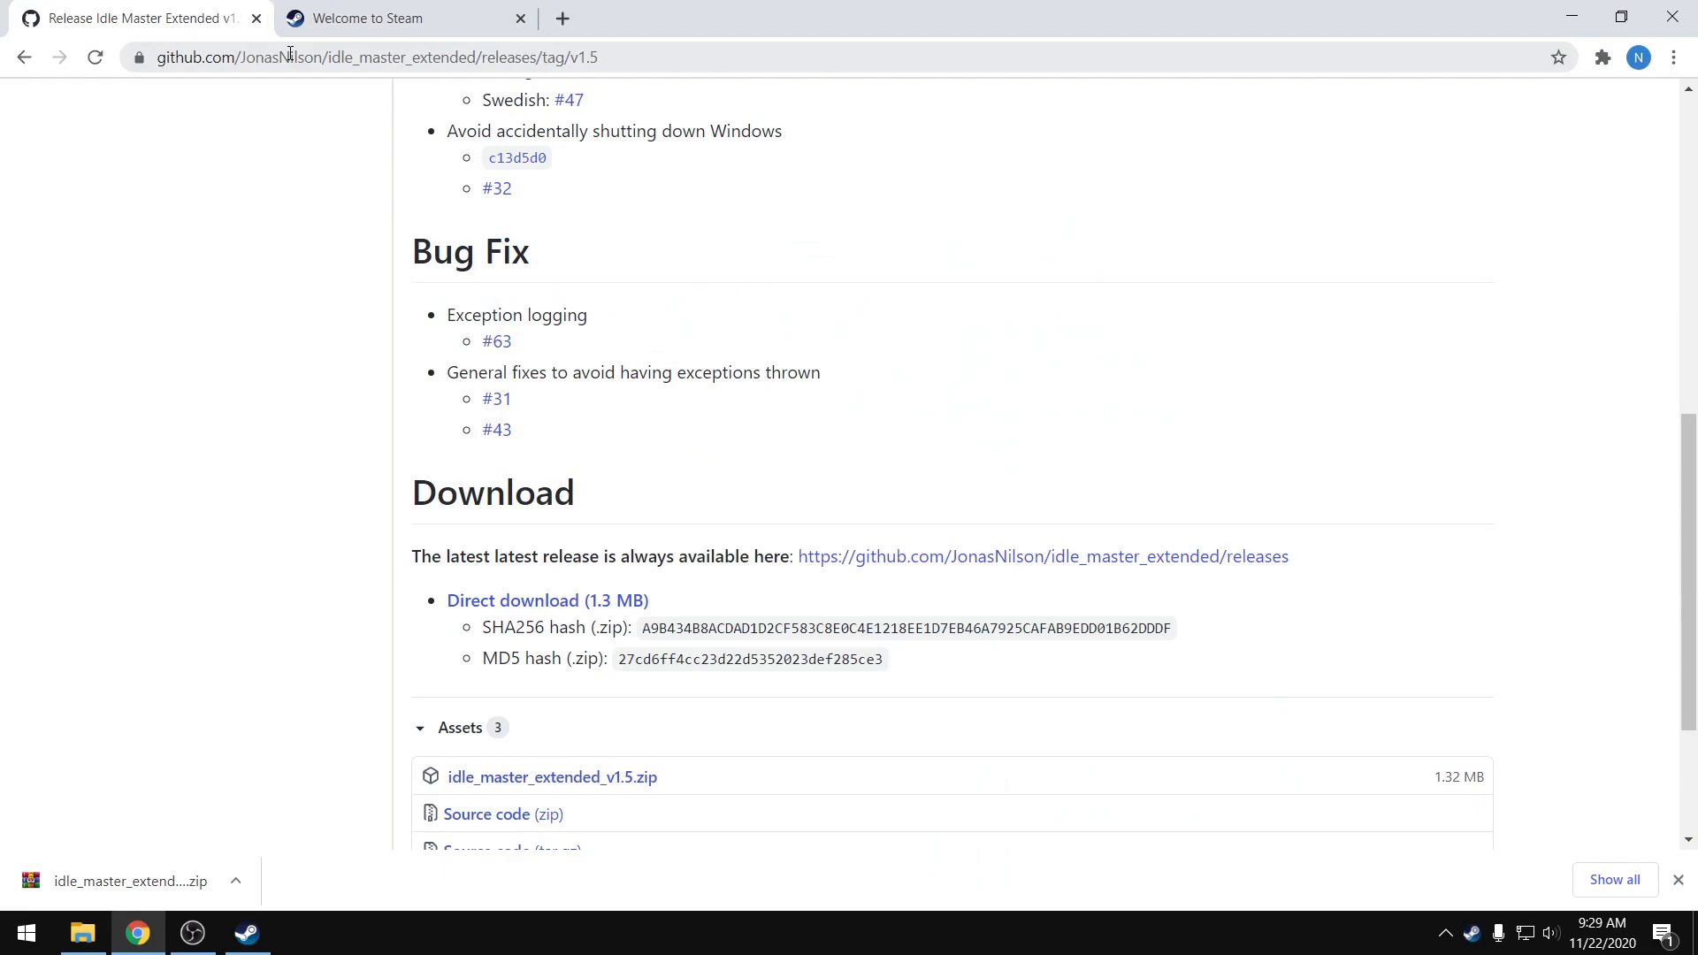
pyautogui.click(368, 18)
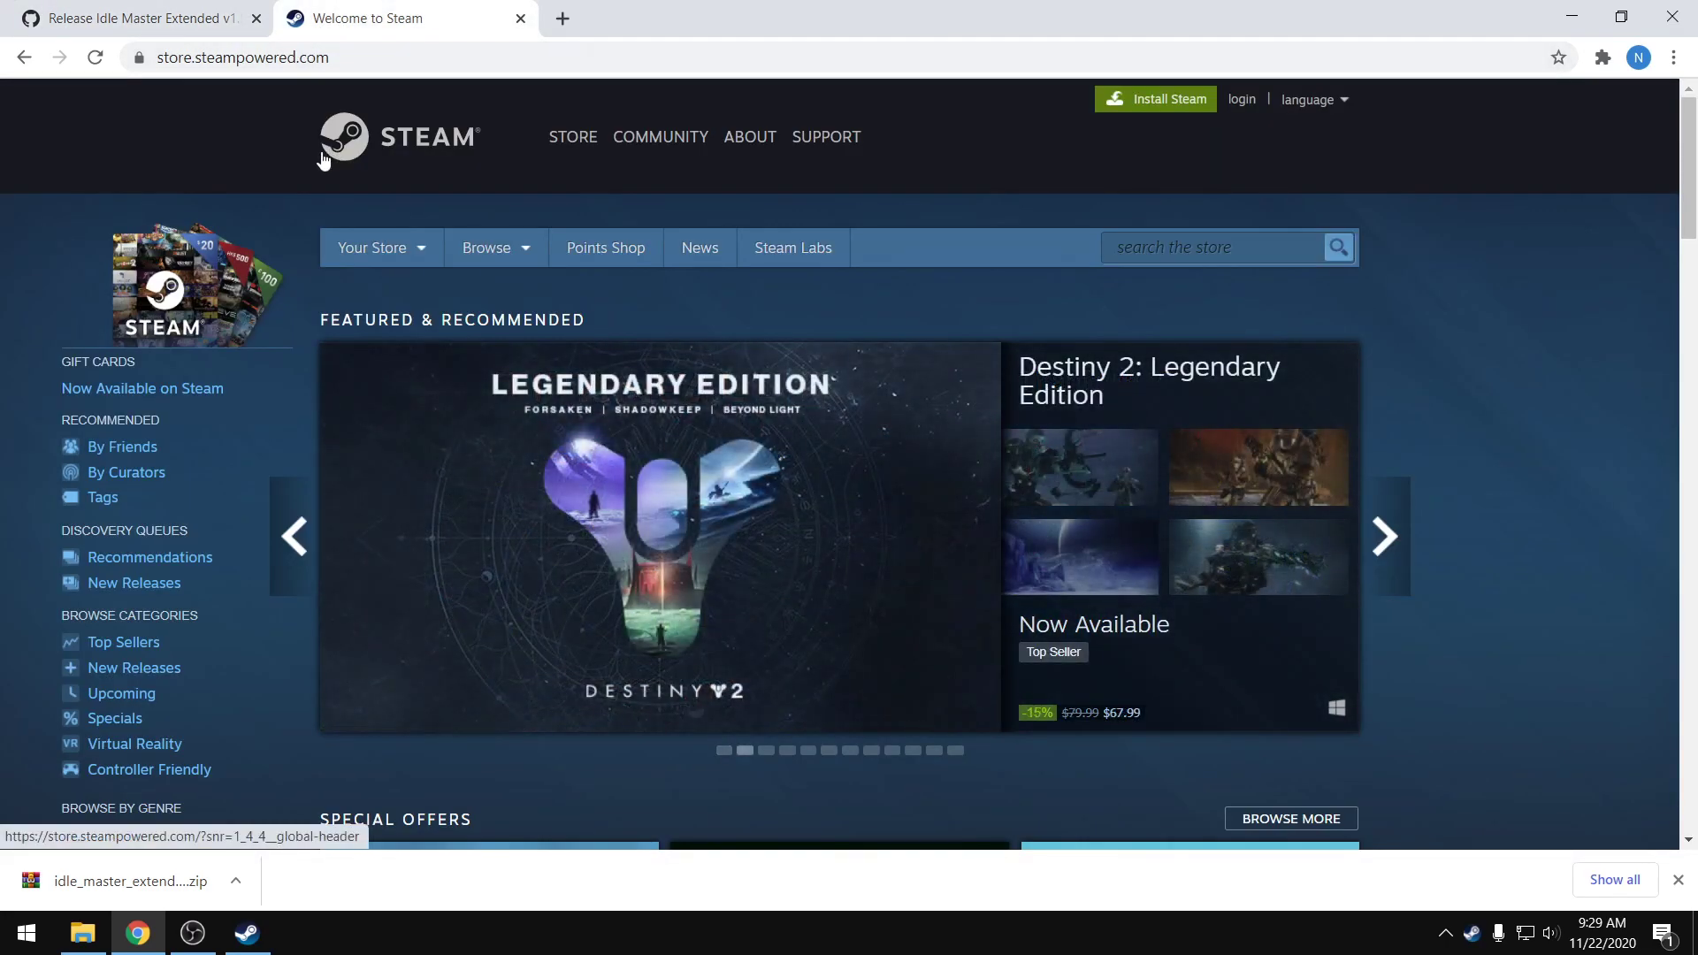
# Sign in to the Steam website with the account name, password and Steam Guard code
pyautogui.click(1240, 100)
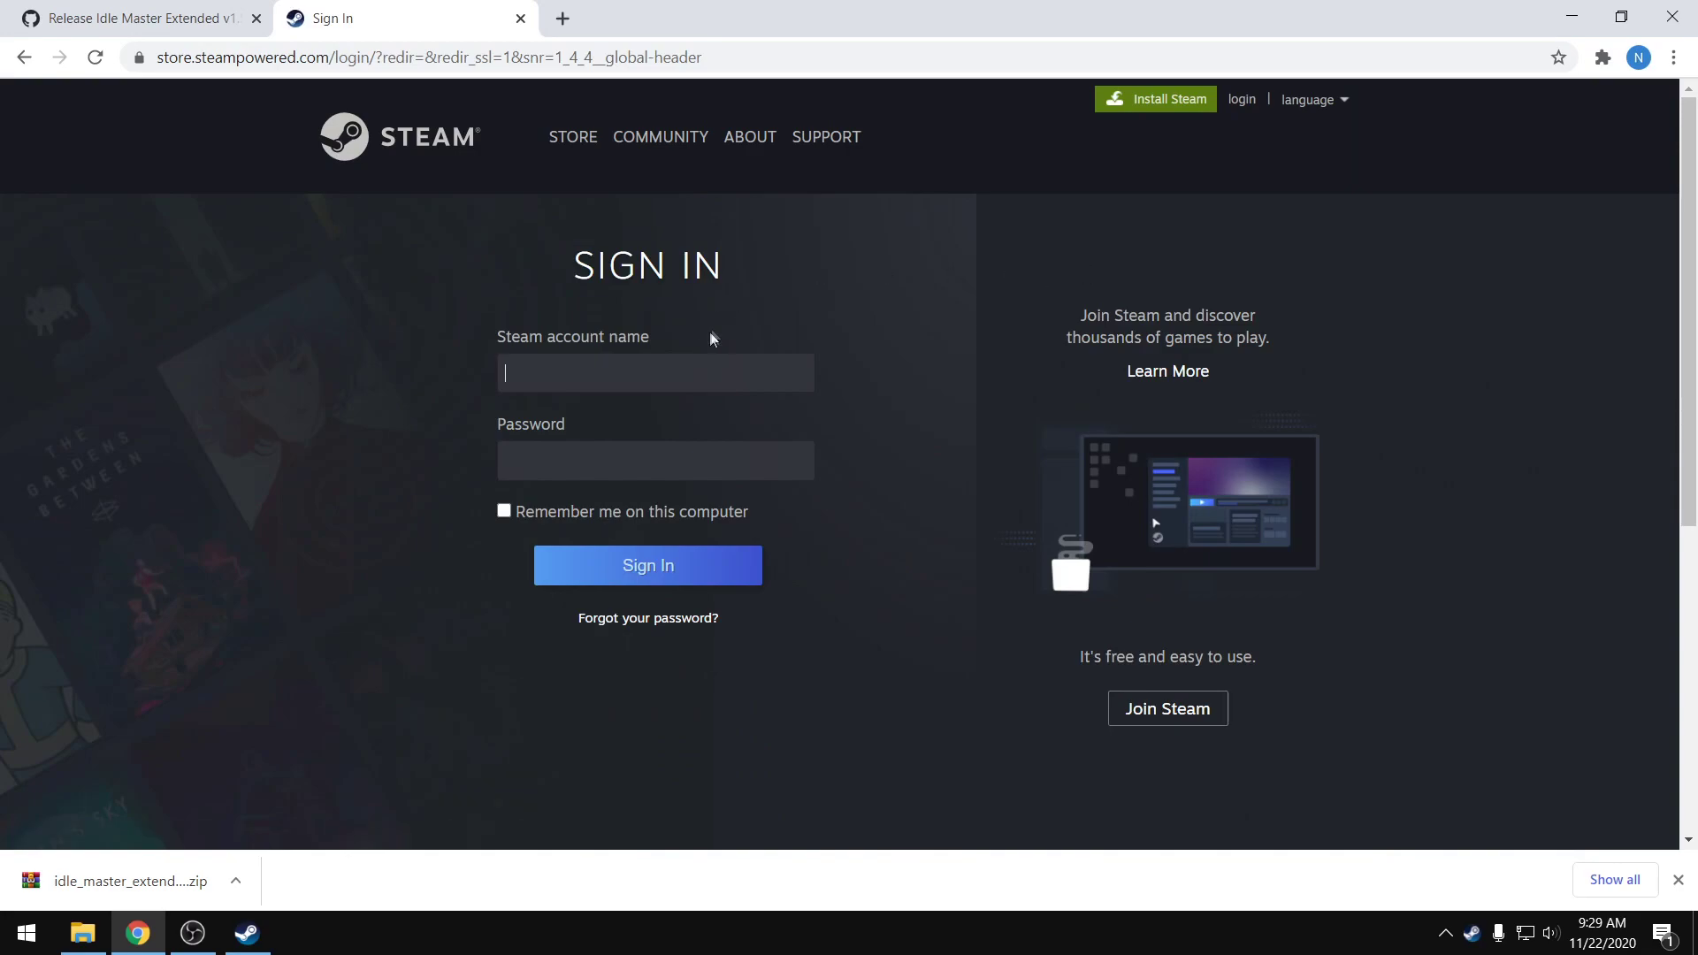
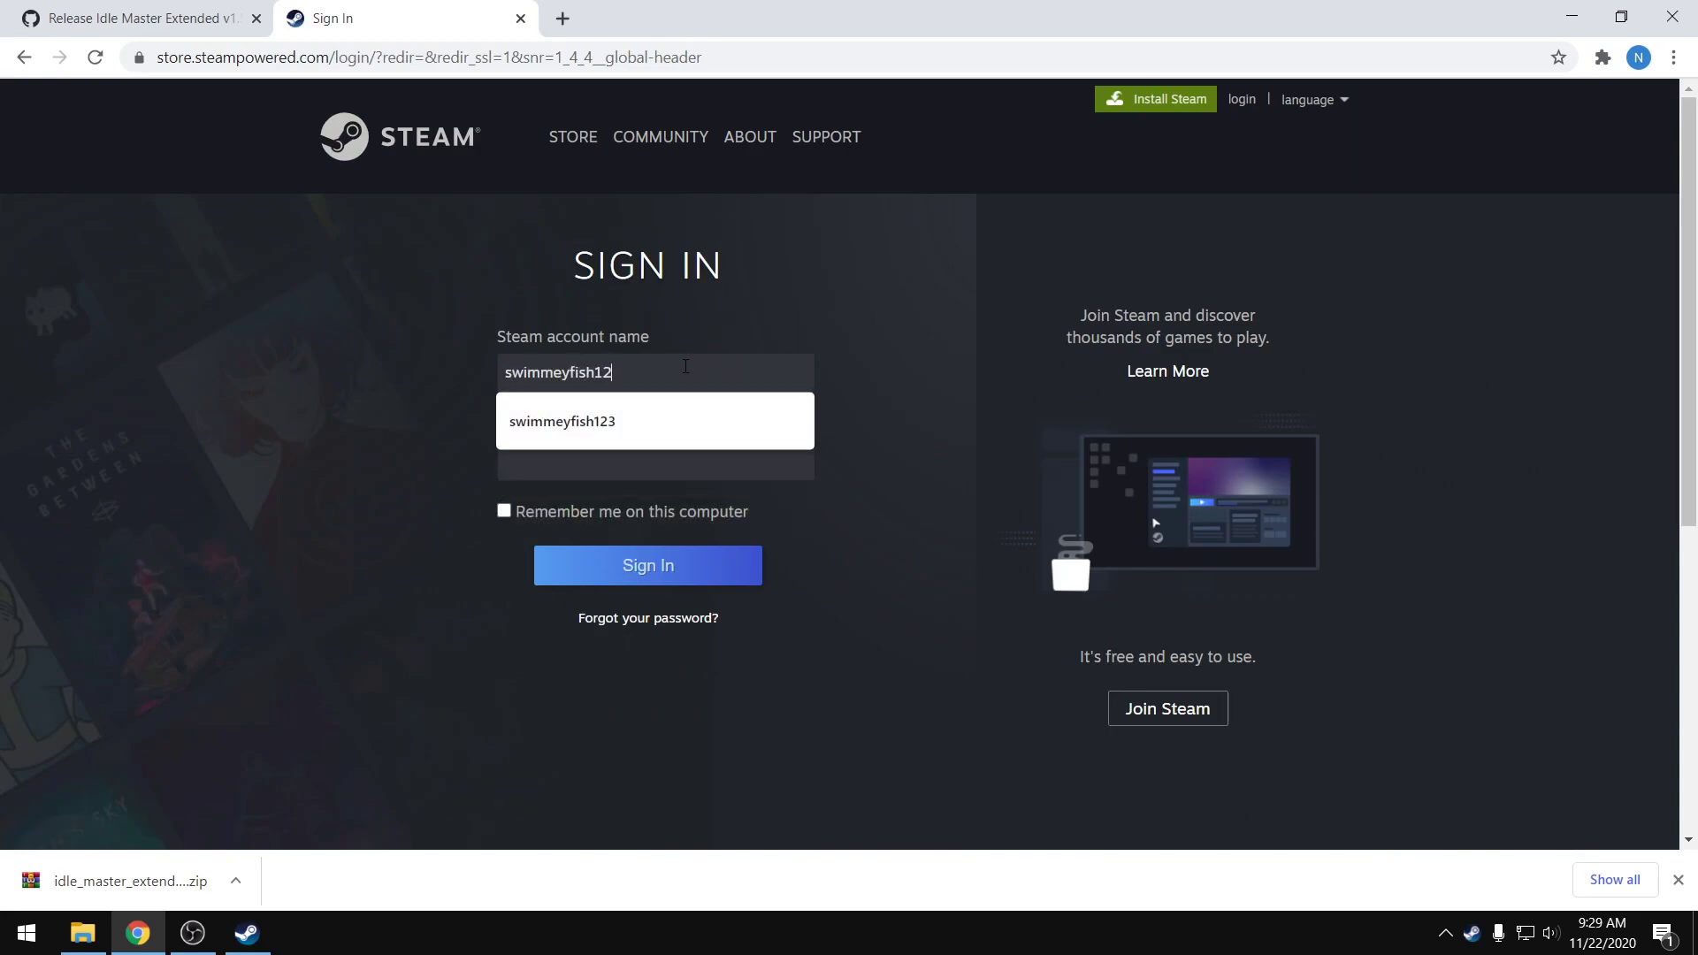
pyautogui.press('Tab')
pyautogui.press('Return')
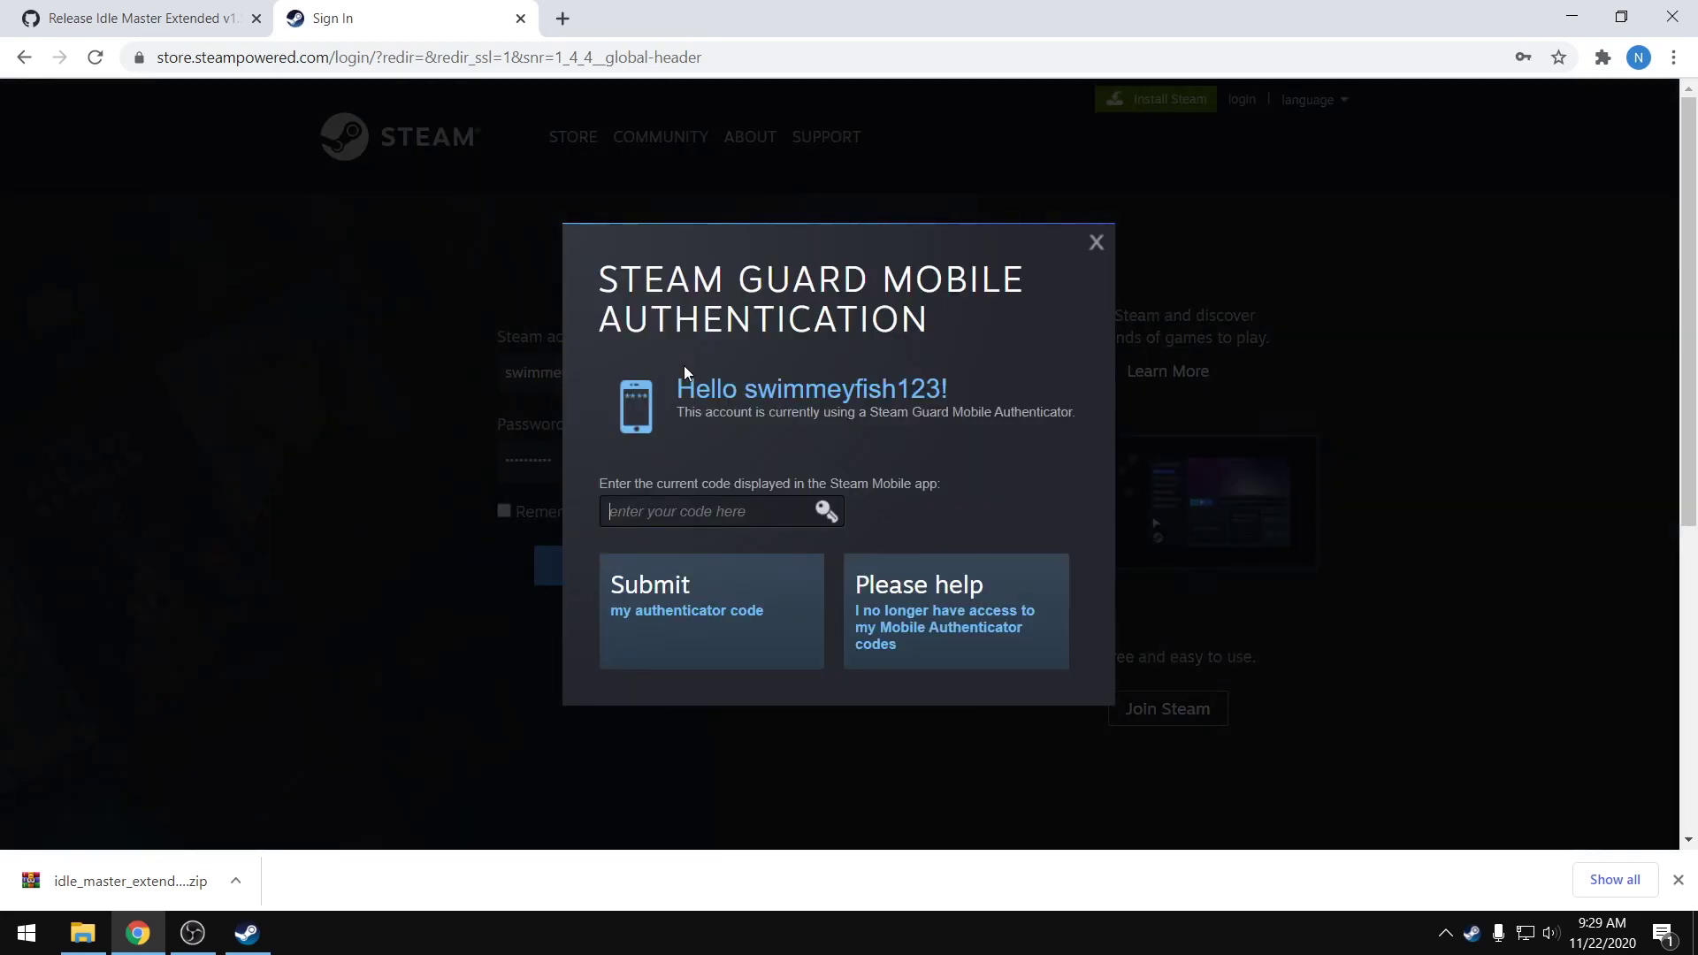
pyautogui.press('Return')
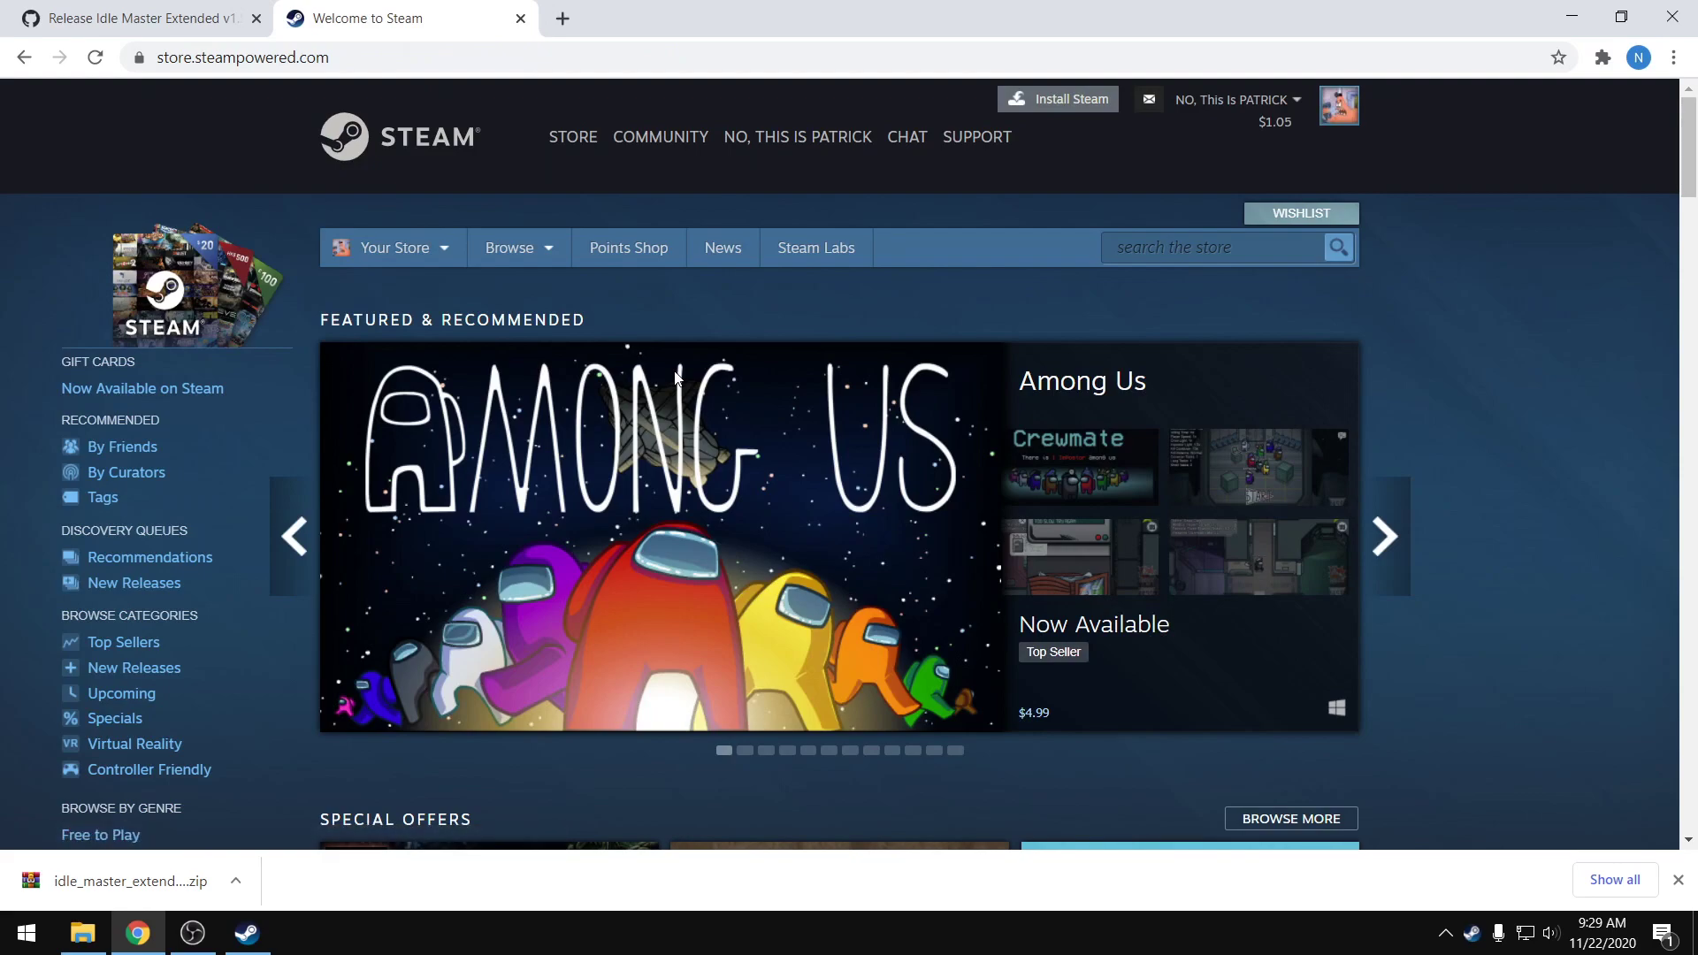
pyautogui.click(1677, 880)
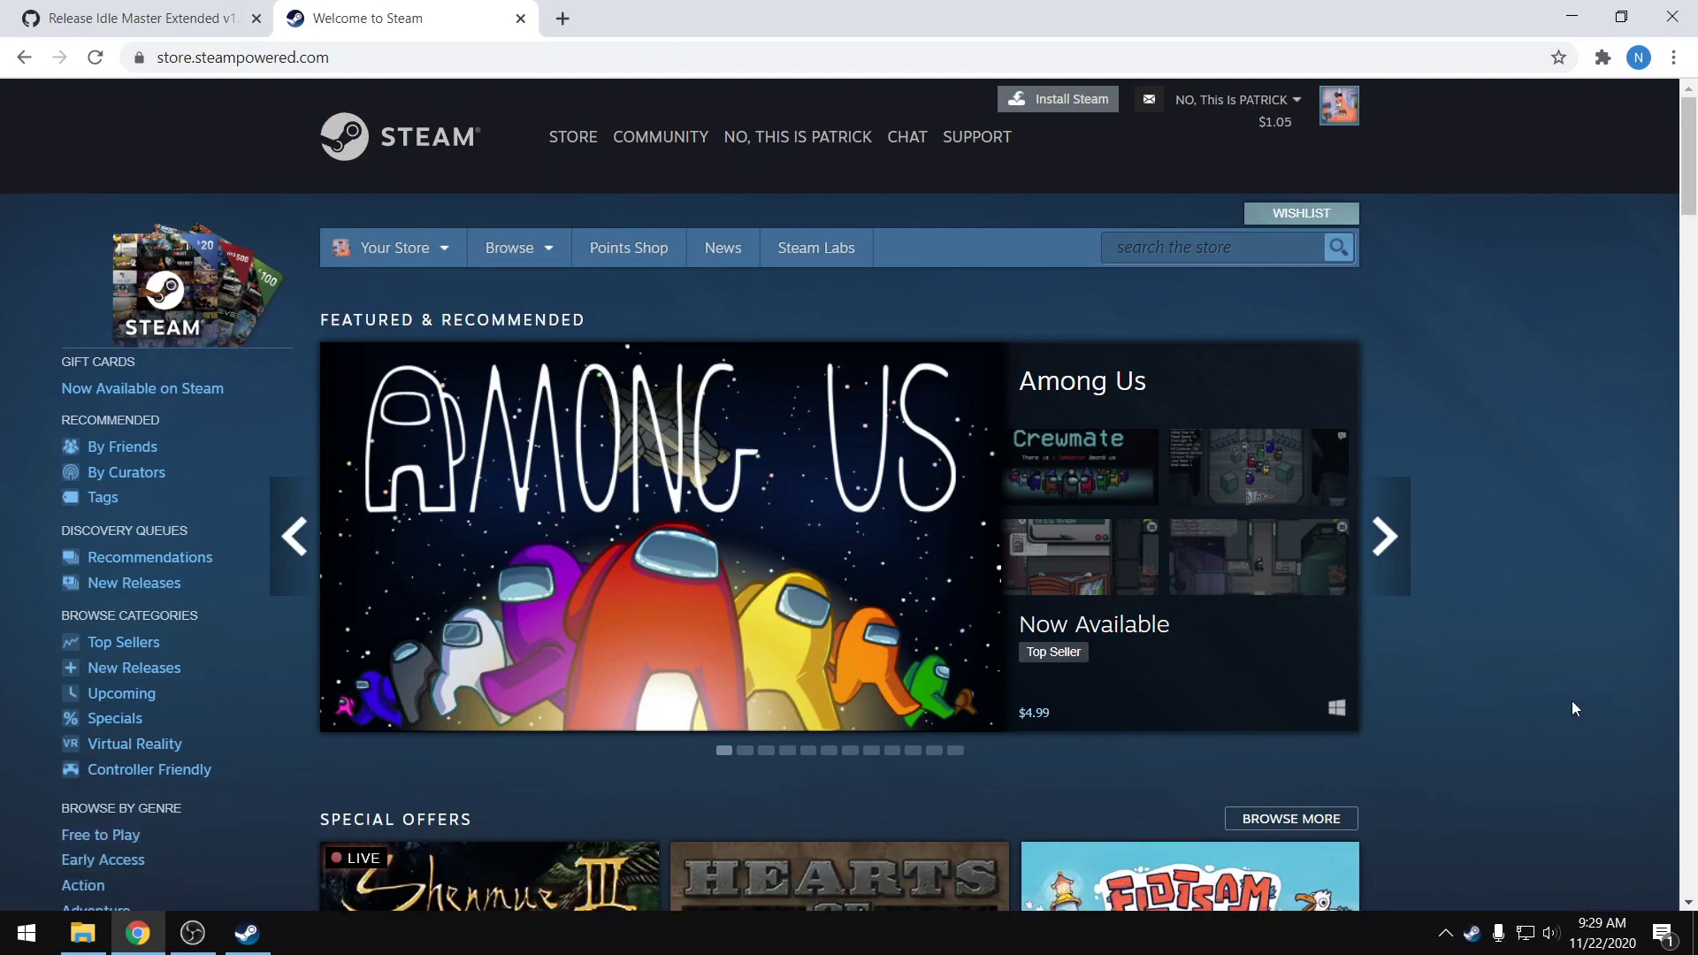
# Launch IdleMaster from the extracted folder, try its Sign In, then close the Steam login window
pyautogui.click(82, 933)
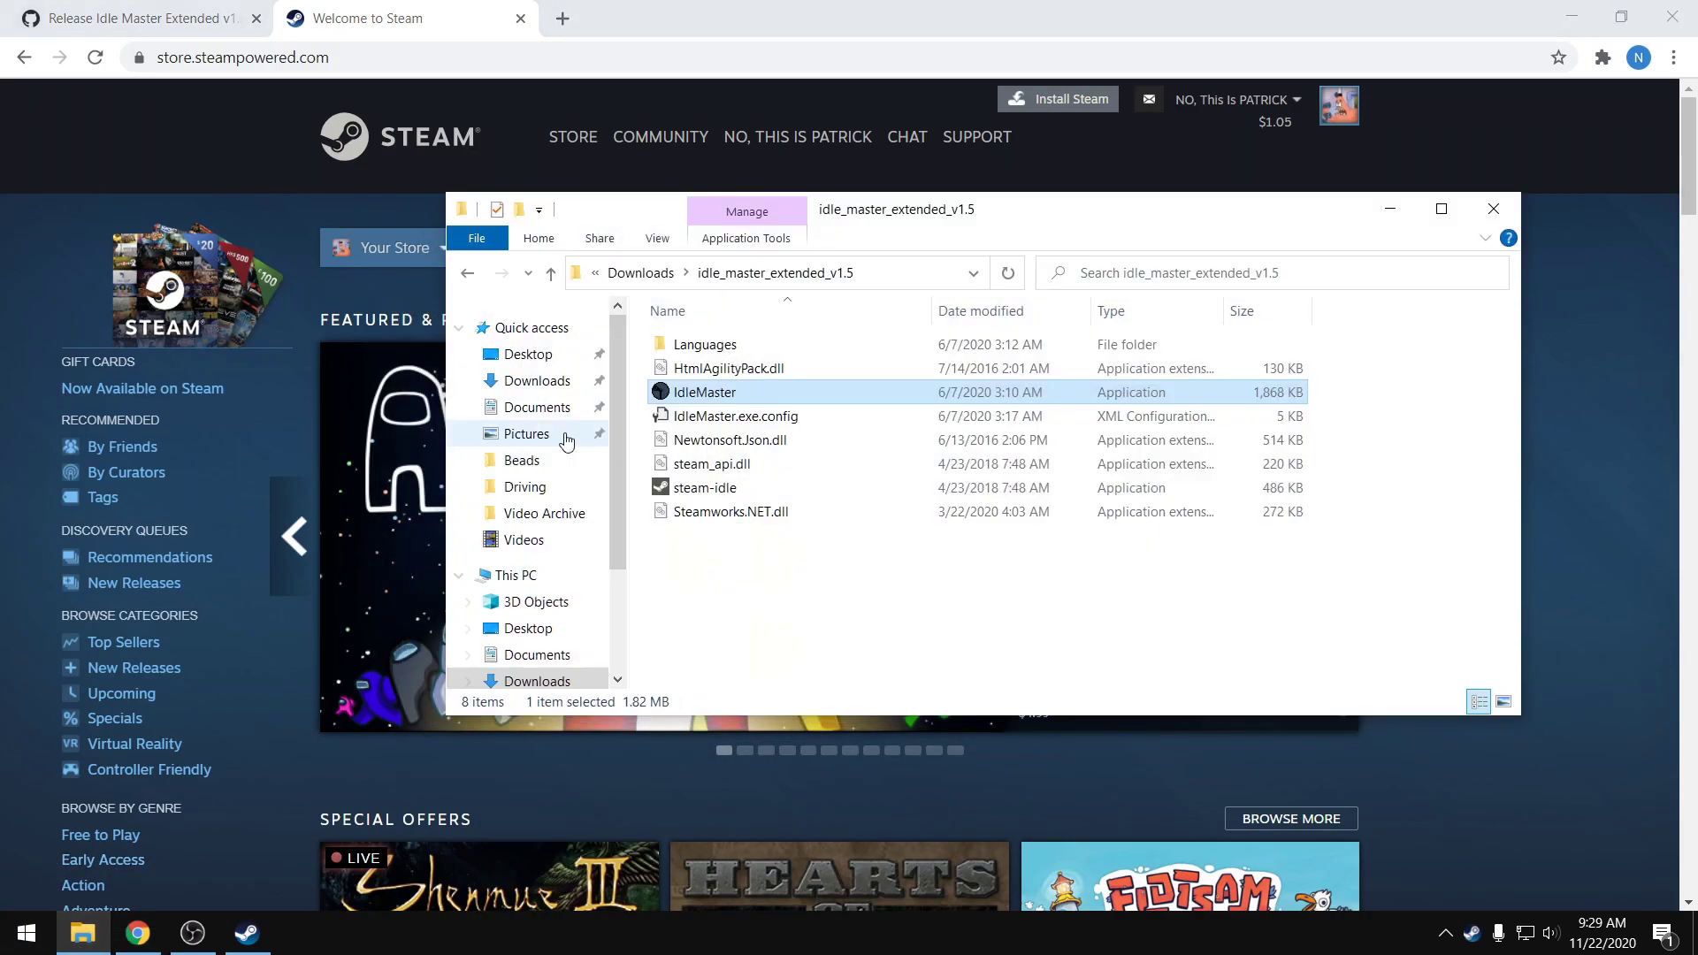
pyautogui.doubleClick(722, 397)
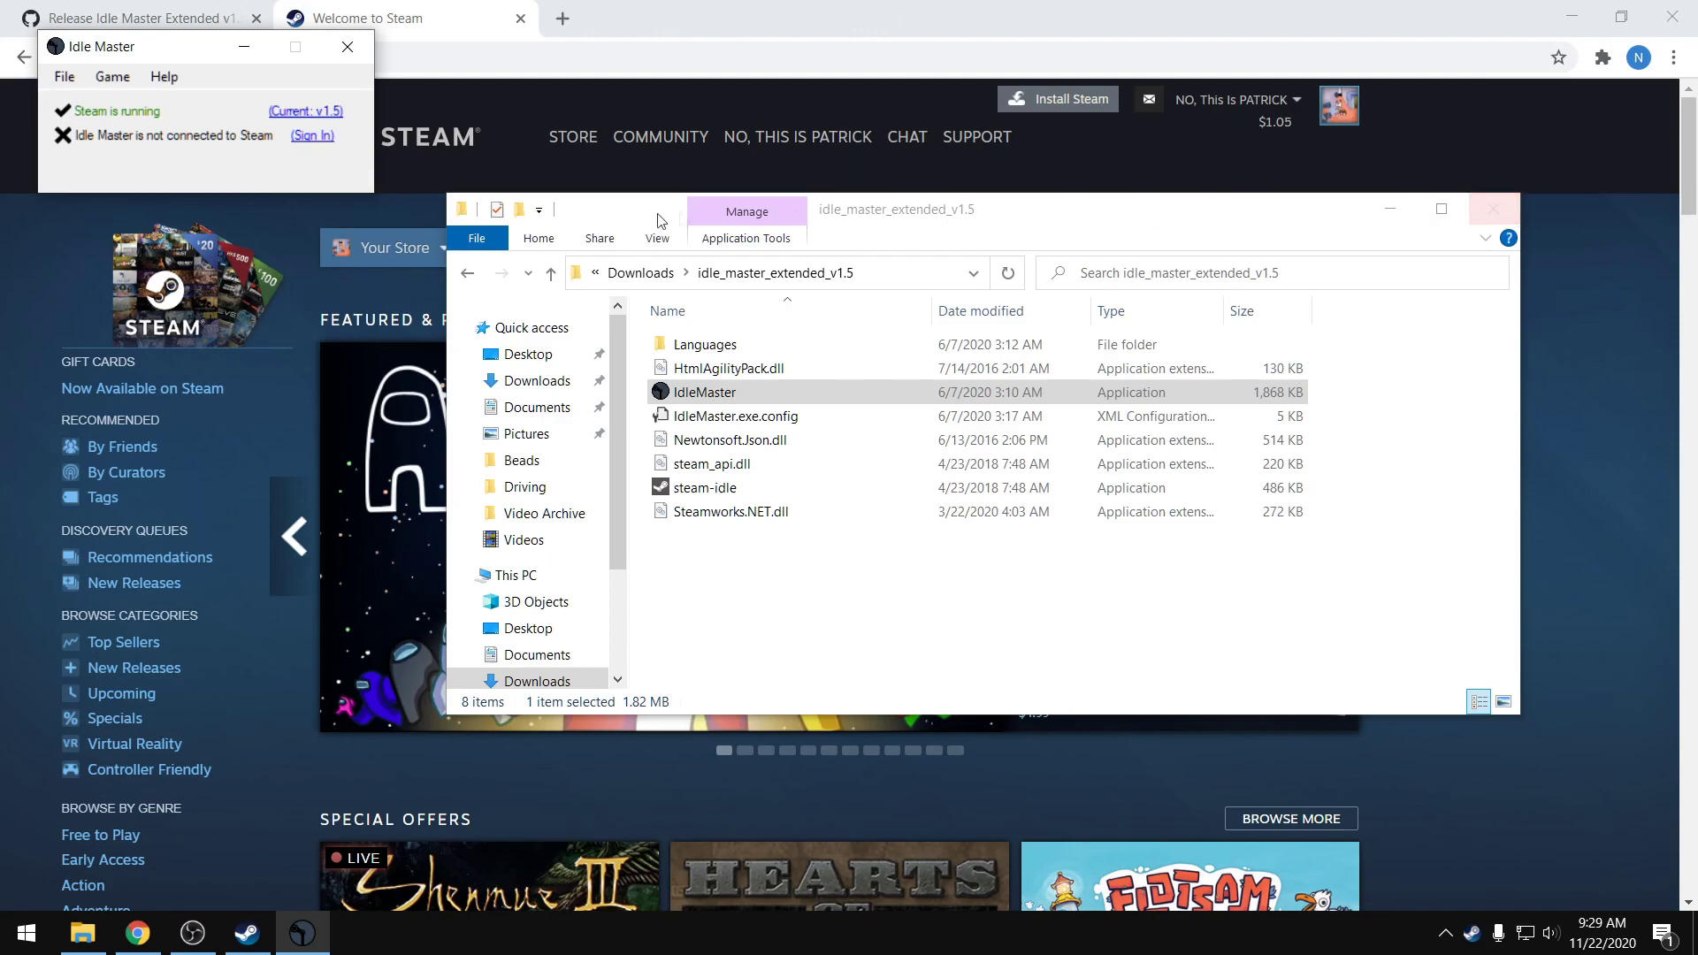
pyautogui.click(1494, 209)
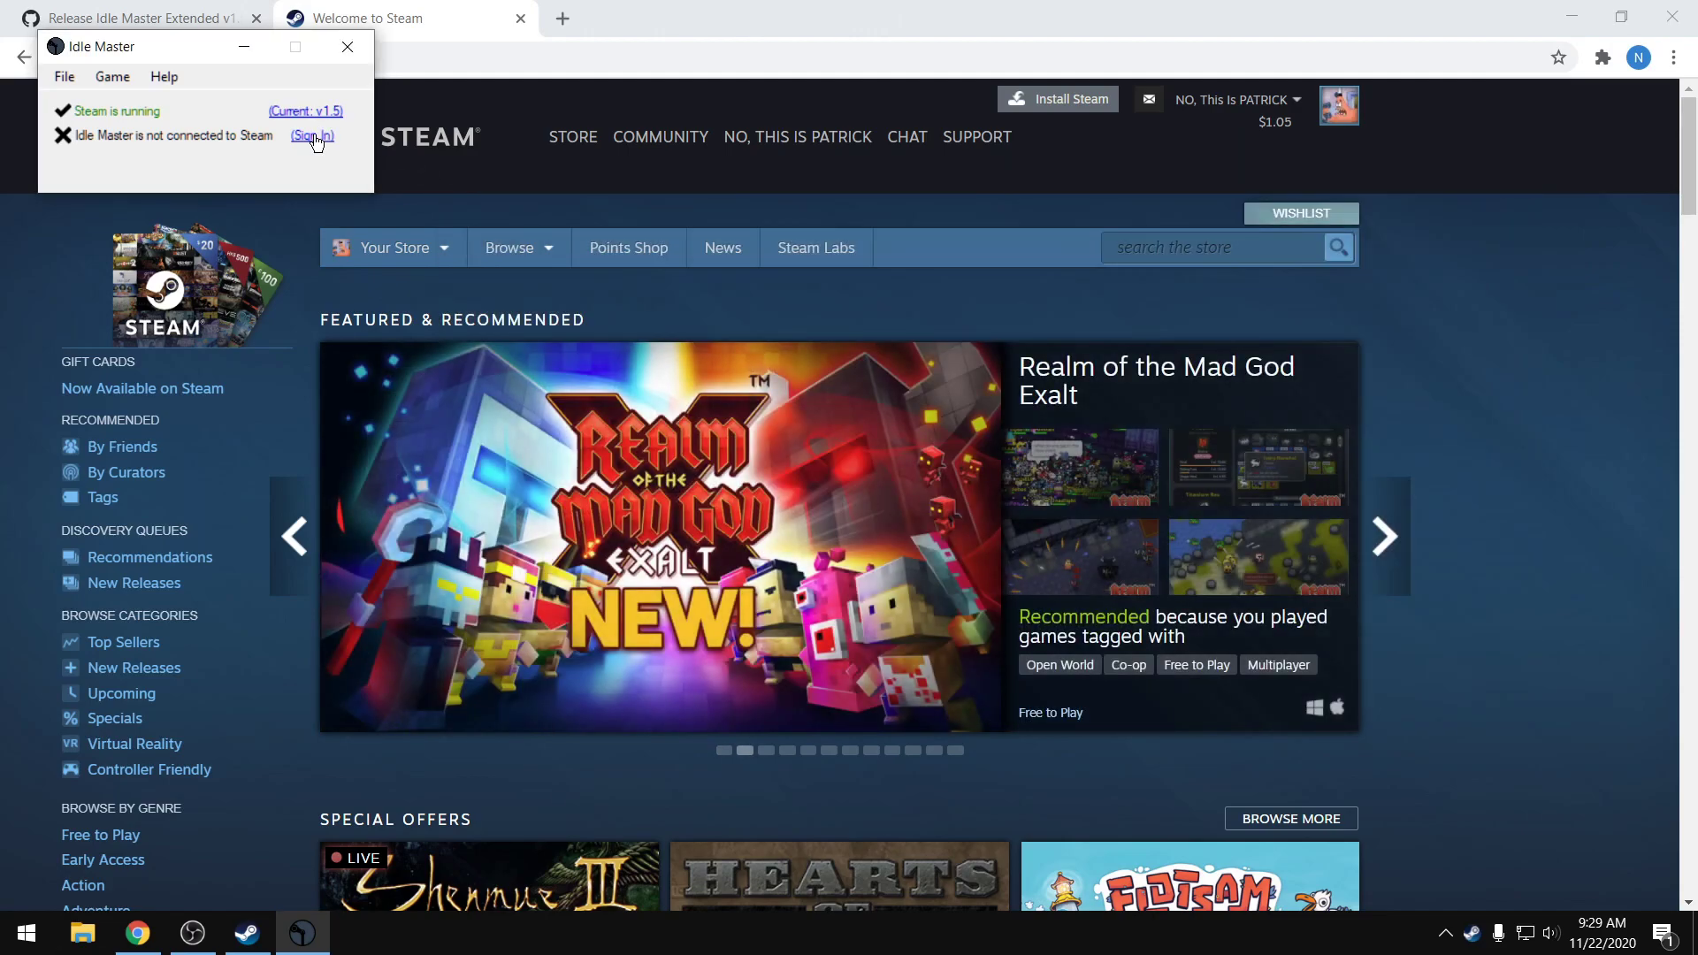
pyautogui.click(314, 137)
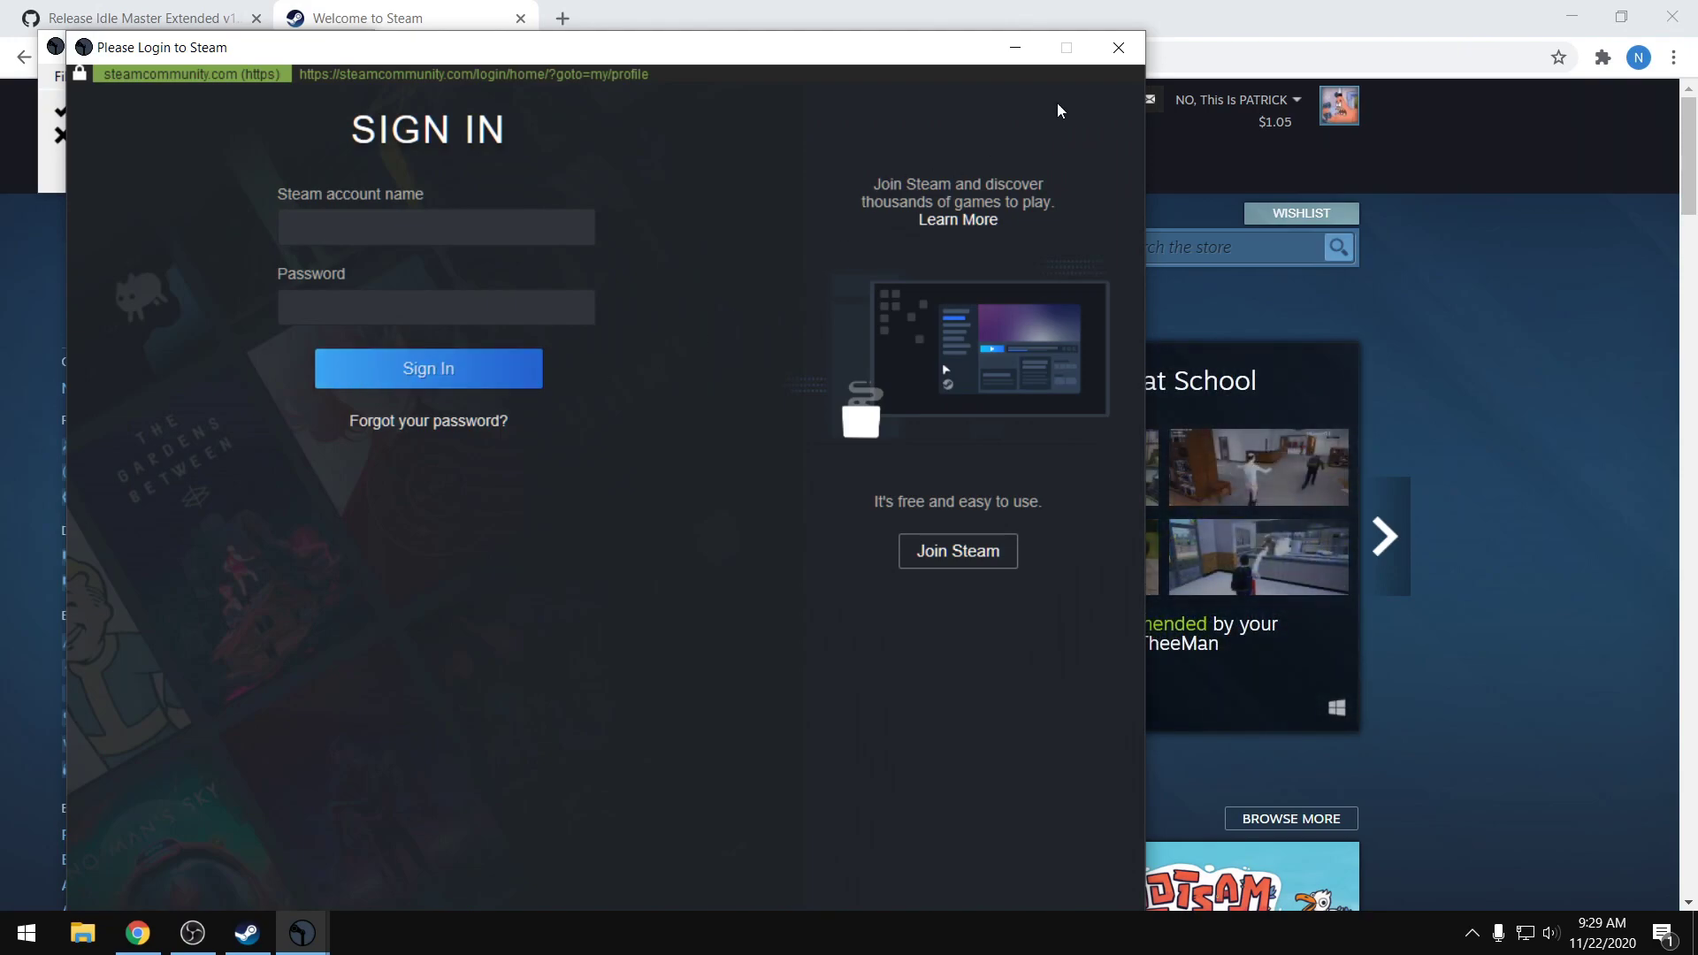
pyautogui.click(1119, 51)
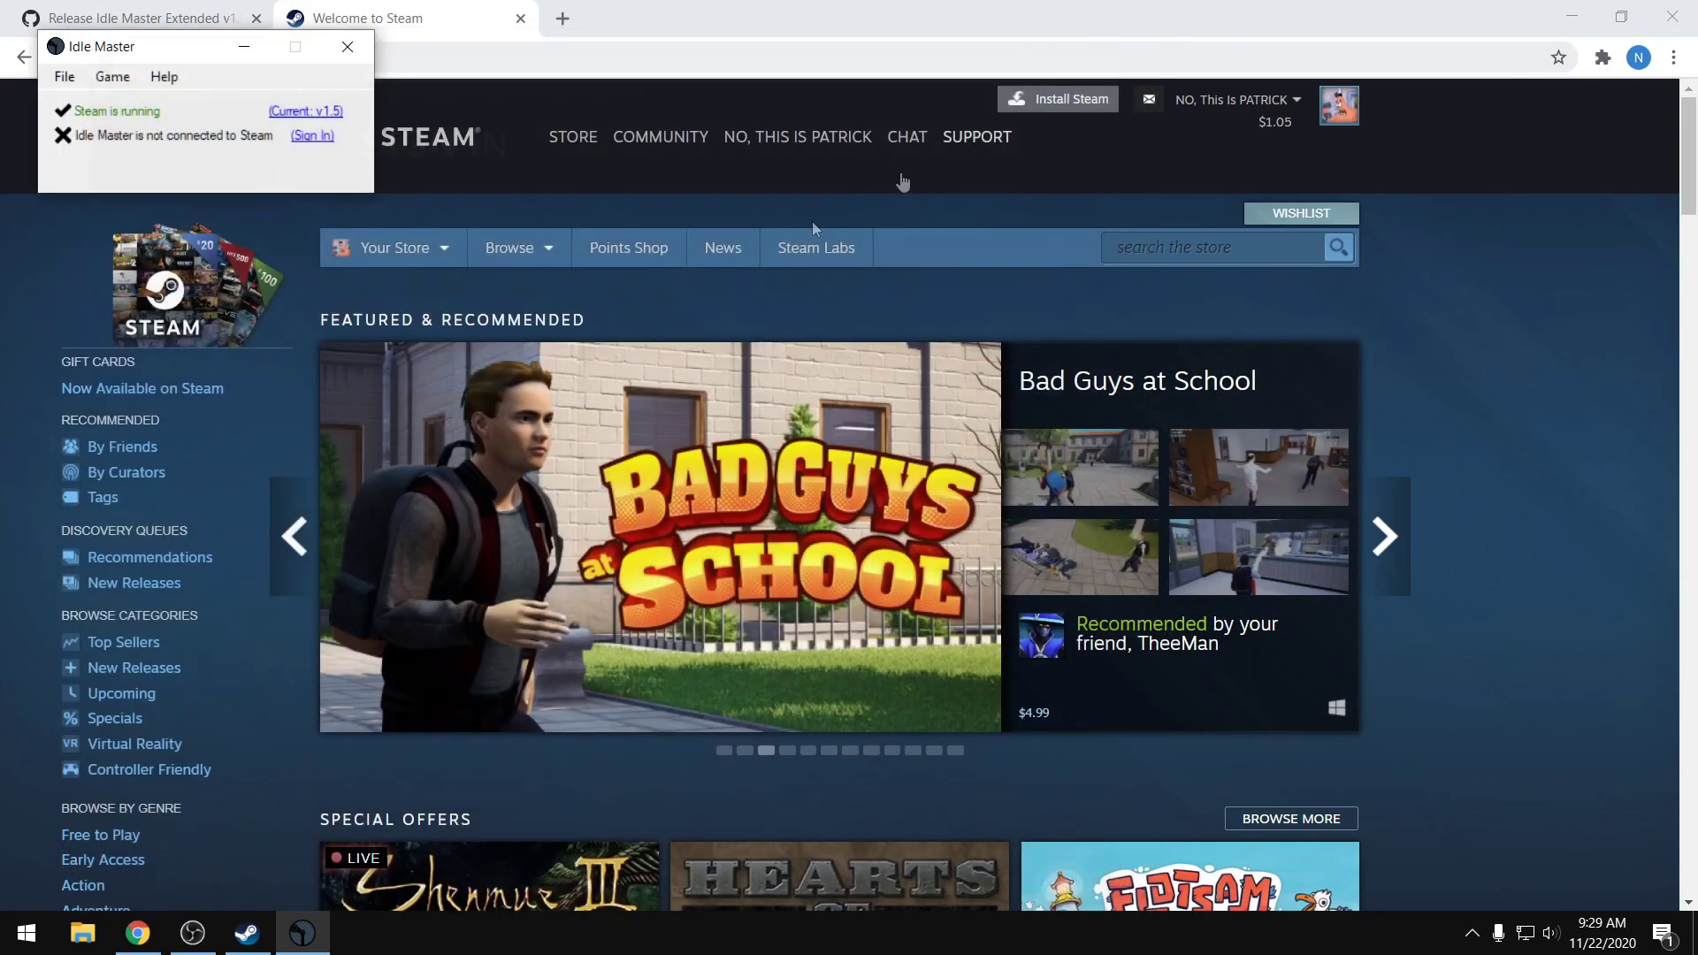
# Open Chrome's developer tools on the Steam store page to view its cookies
pyautogui.click(1548, 366)
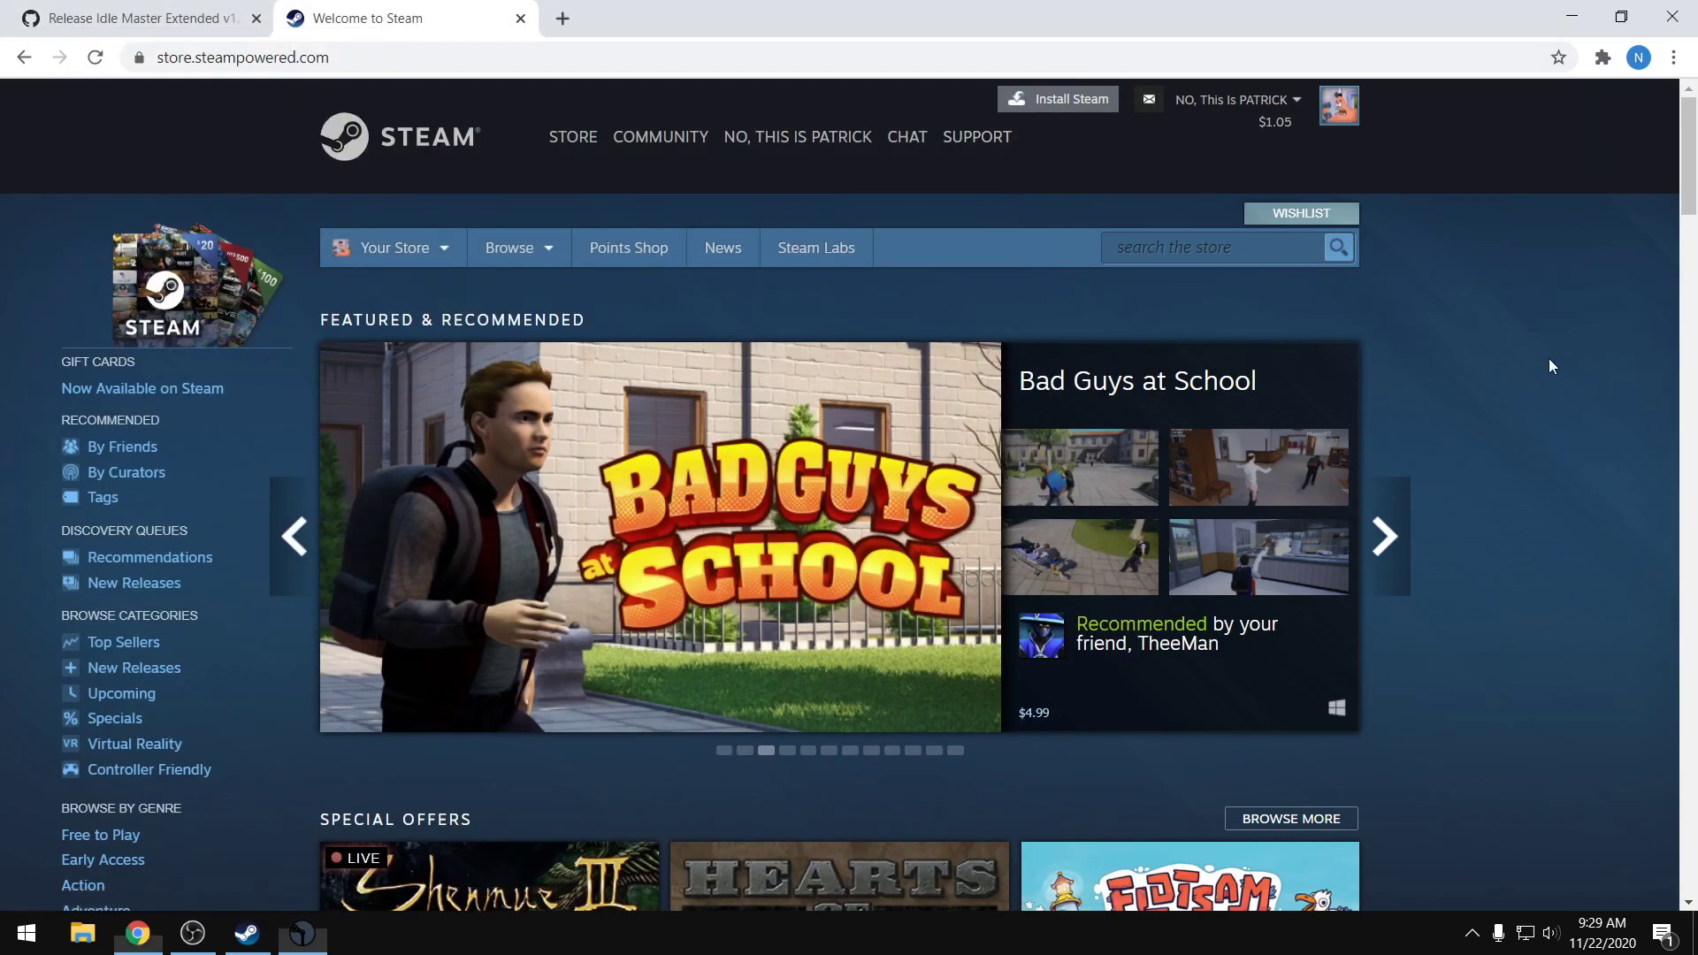
pyautogui.press('F12')
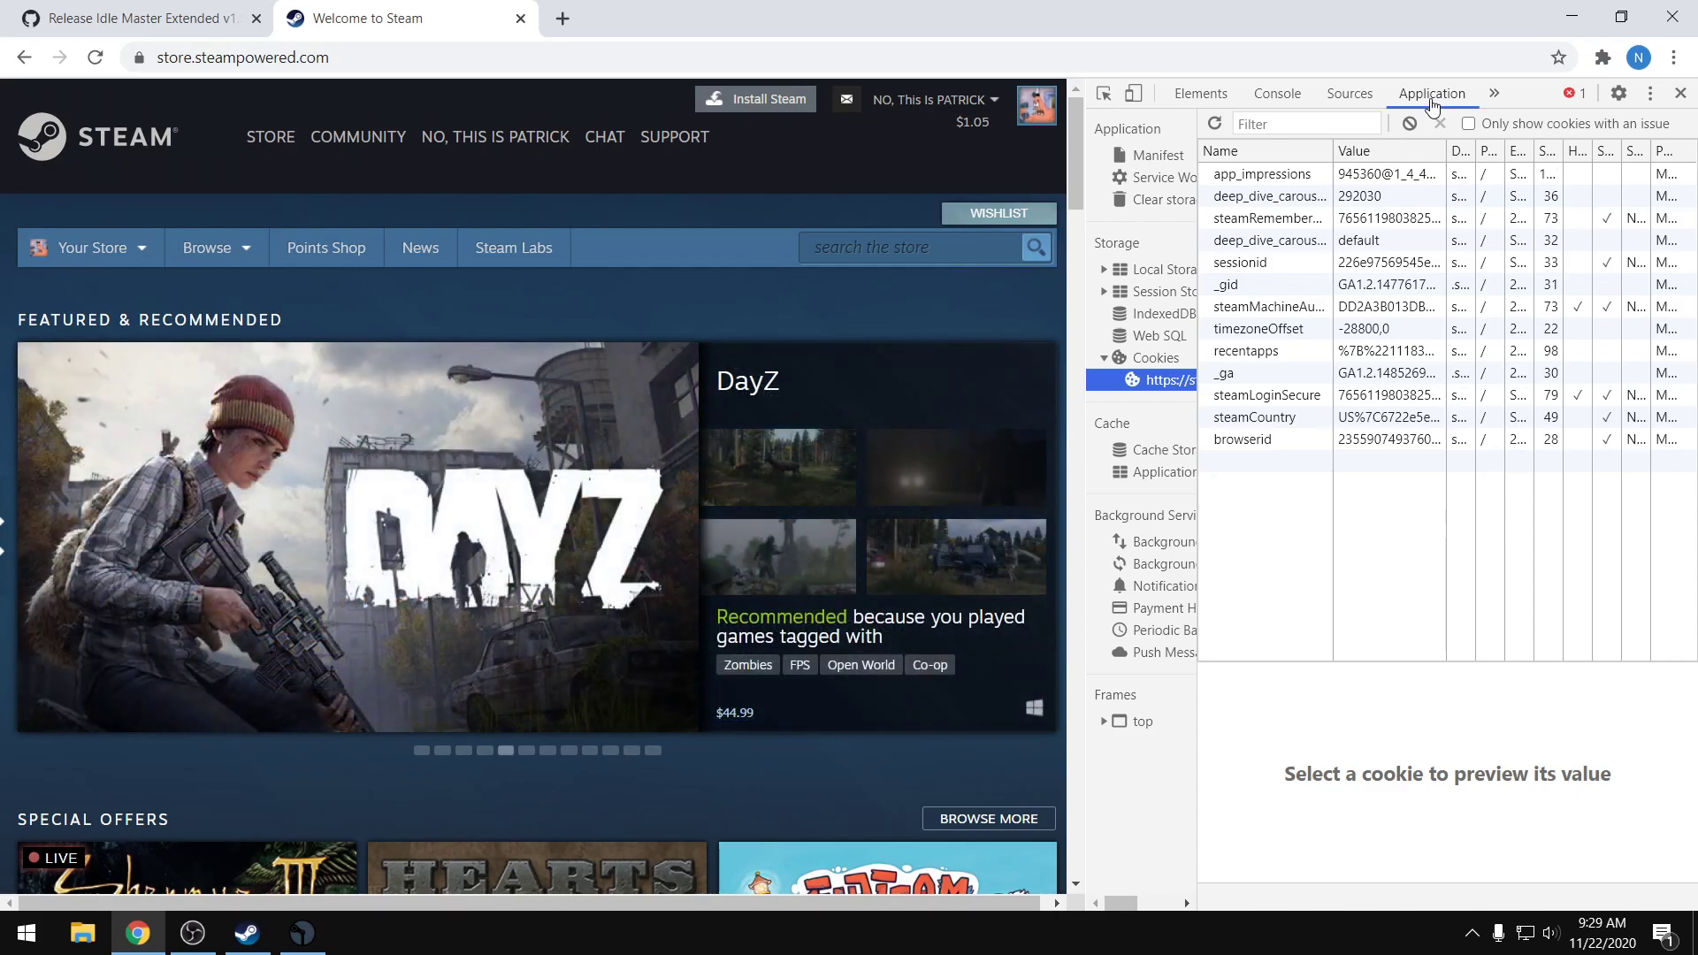
pyautogui.click(1492, 95)
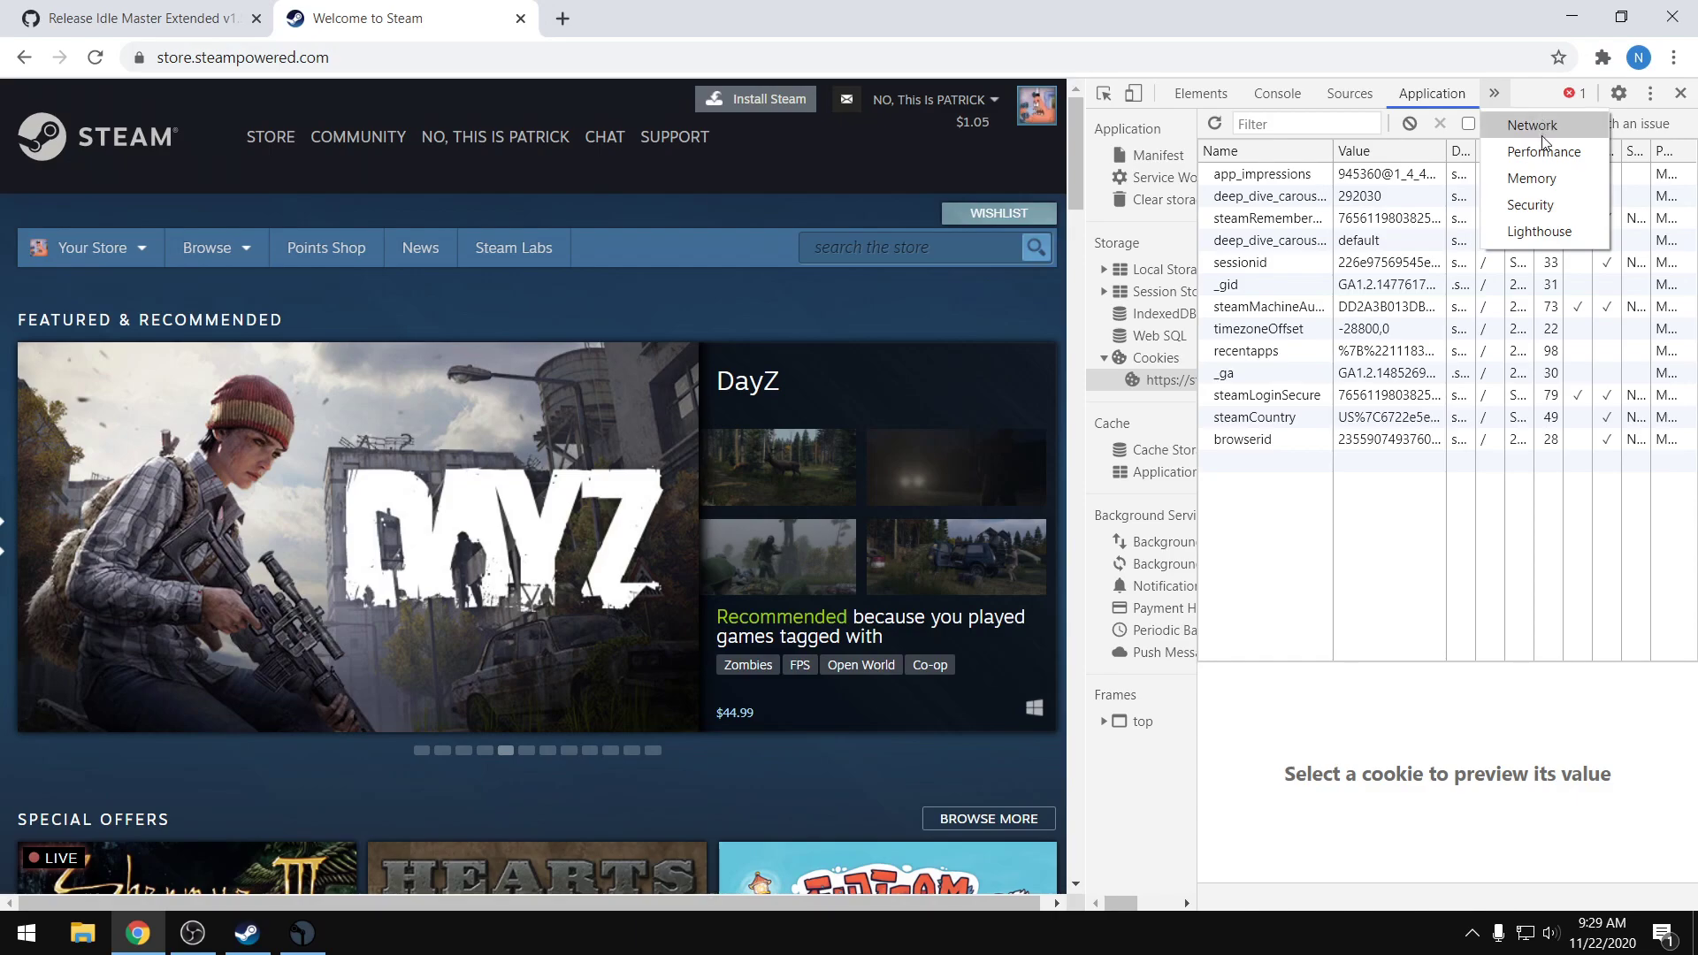
pyautogui.click(1537, 102)
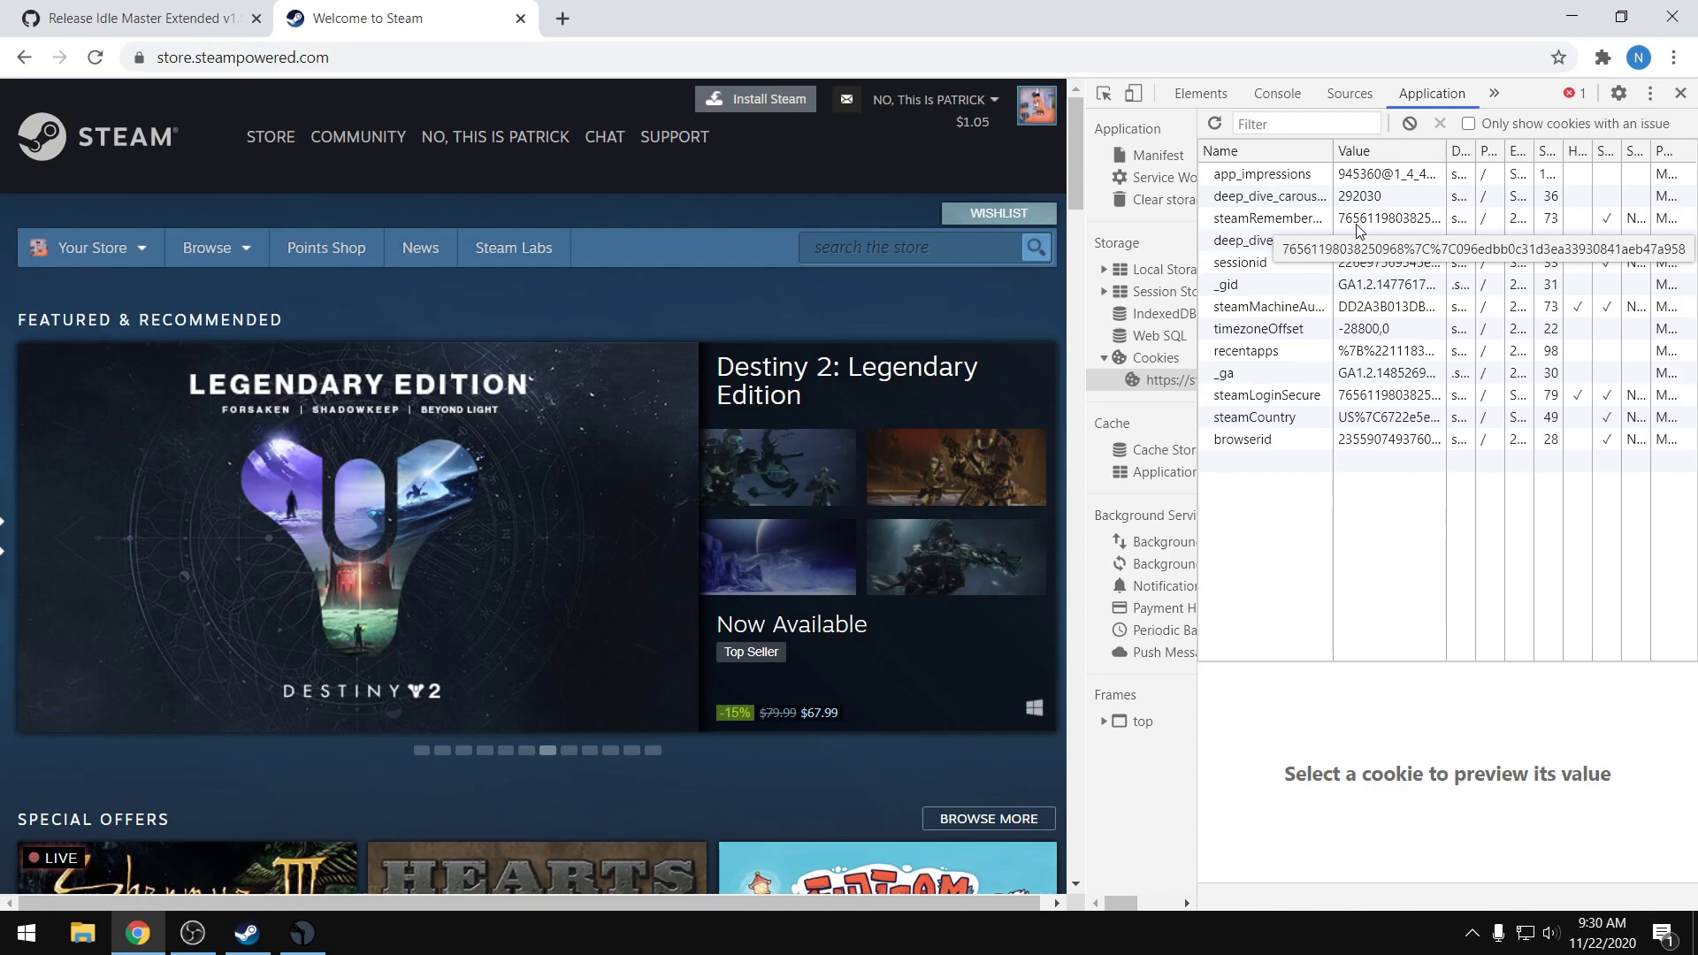
pyautogui.click(301, 933)
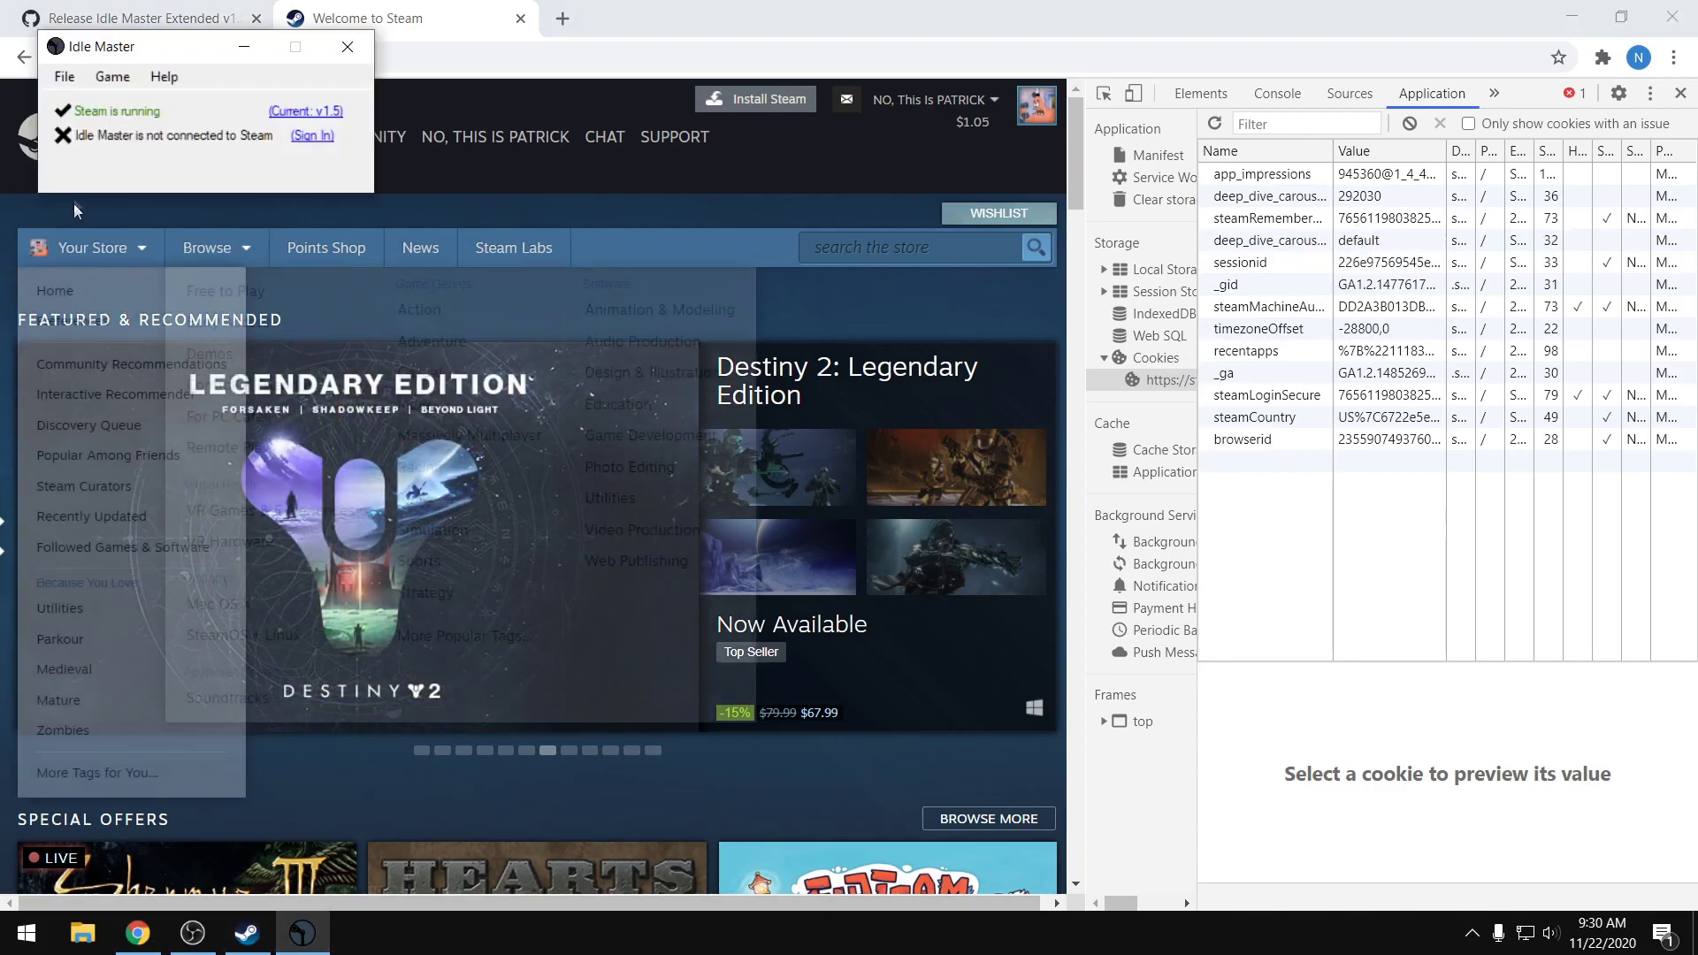
# Open Idle Master's Settings > Authentication Data form and preview the sessionid cookie value
pyautogui.click(65, 76)
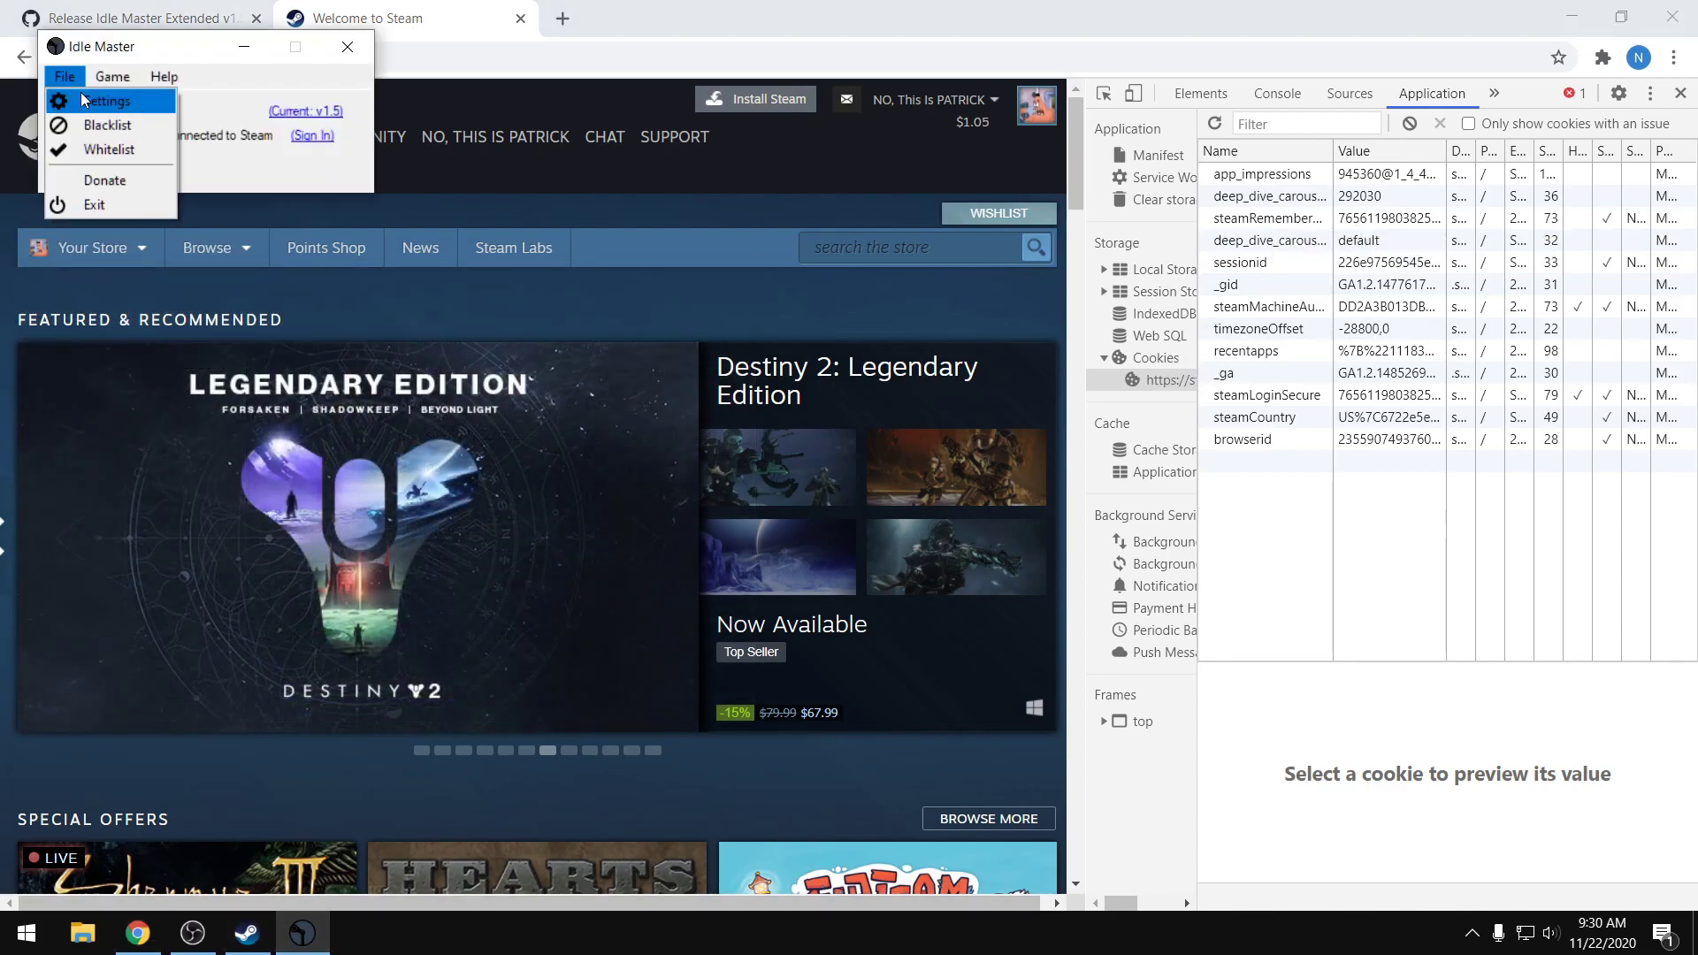
pyautogui.click(97, 101)
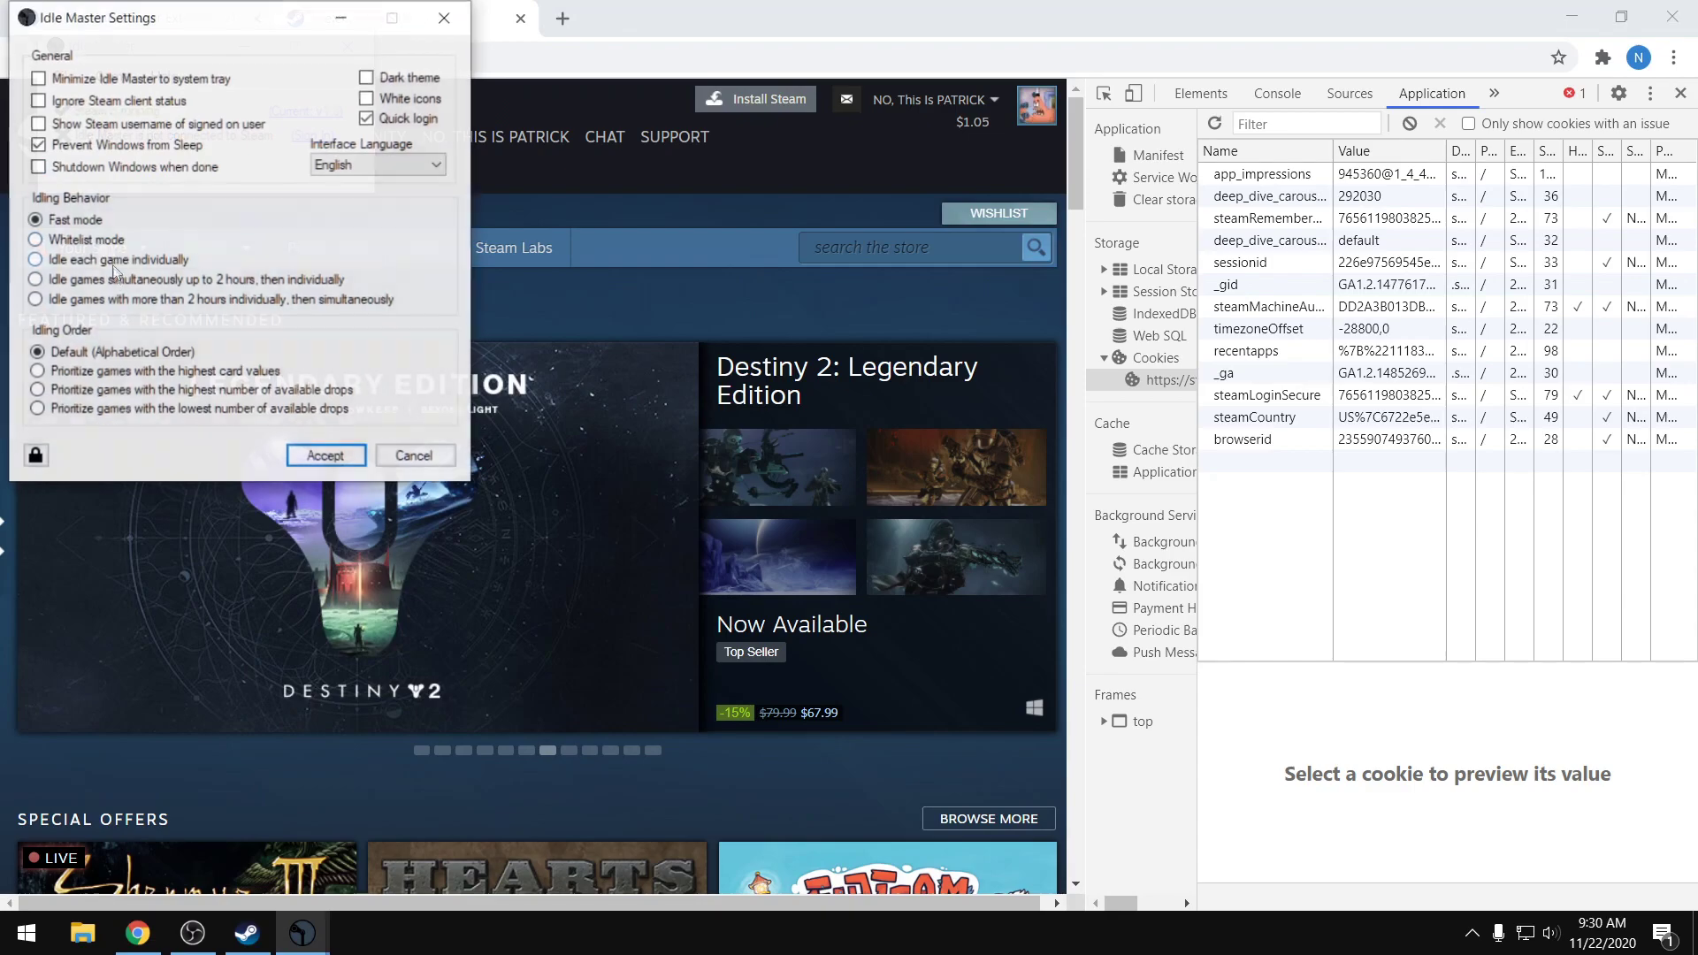
pyautogui.click(37, 457)
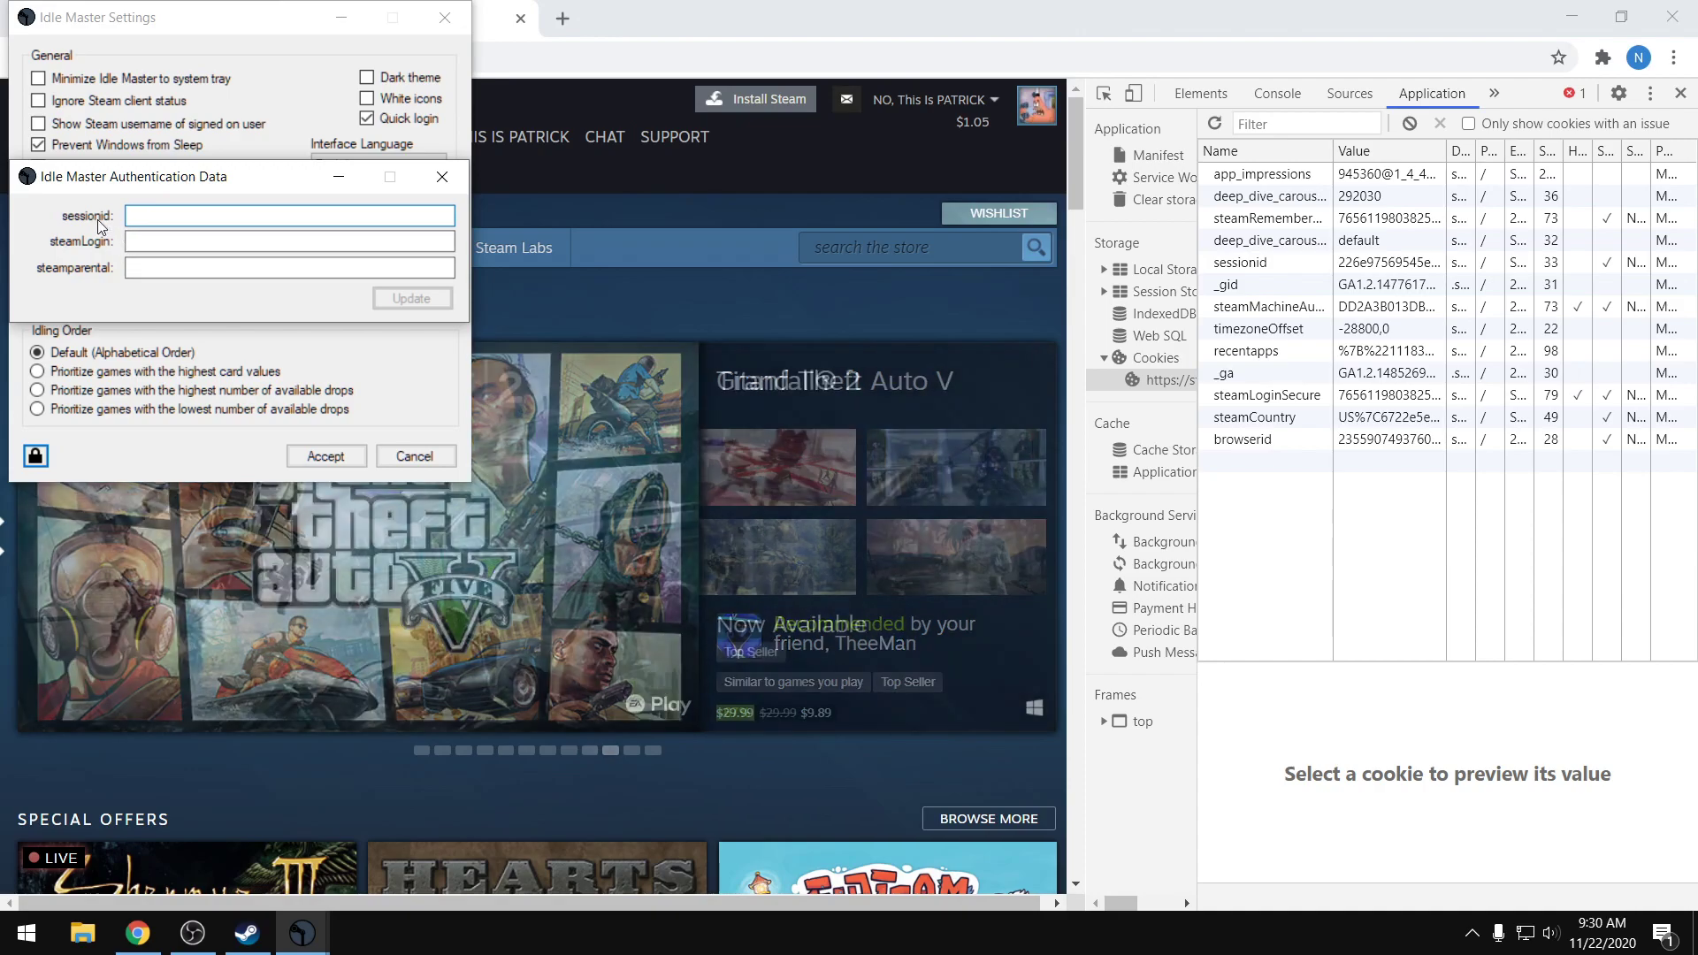
pyautogui.click(1360, 265)
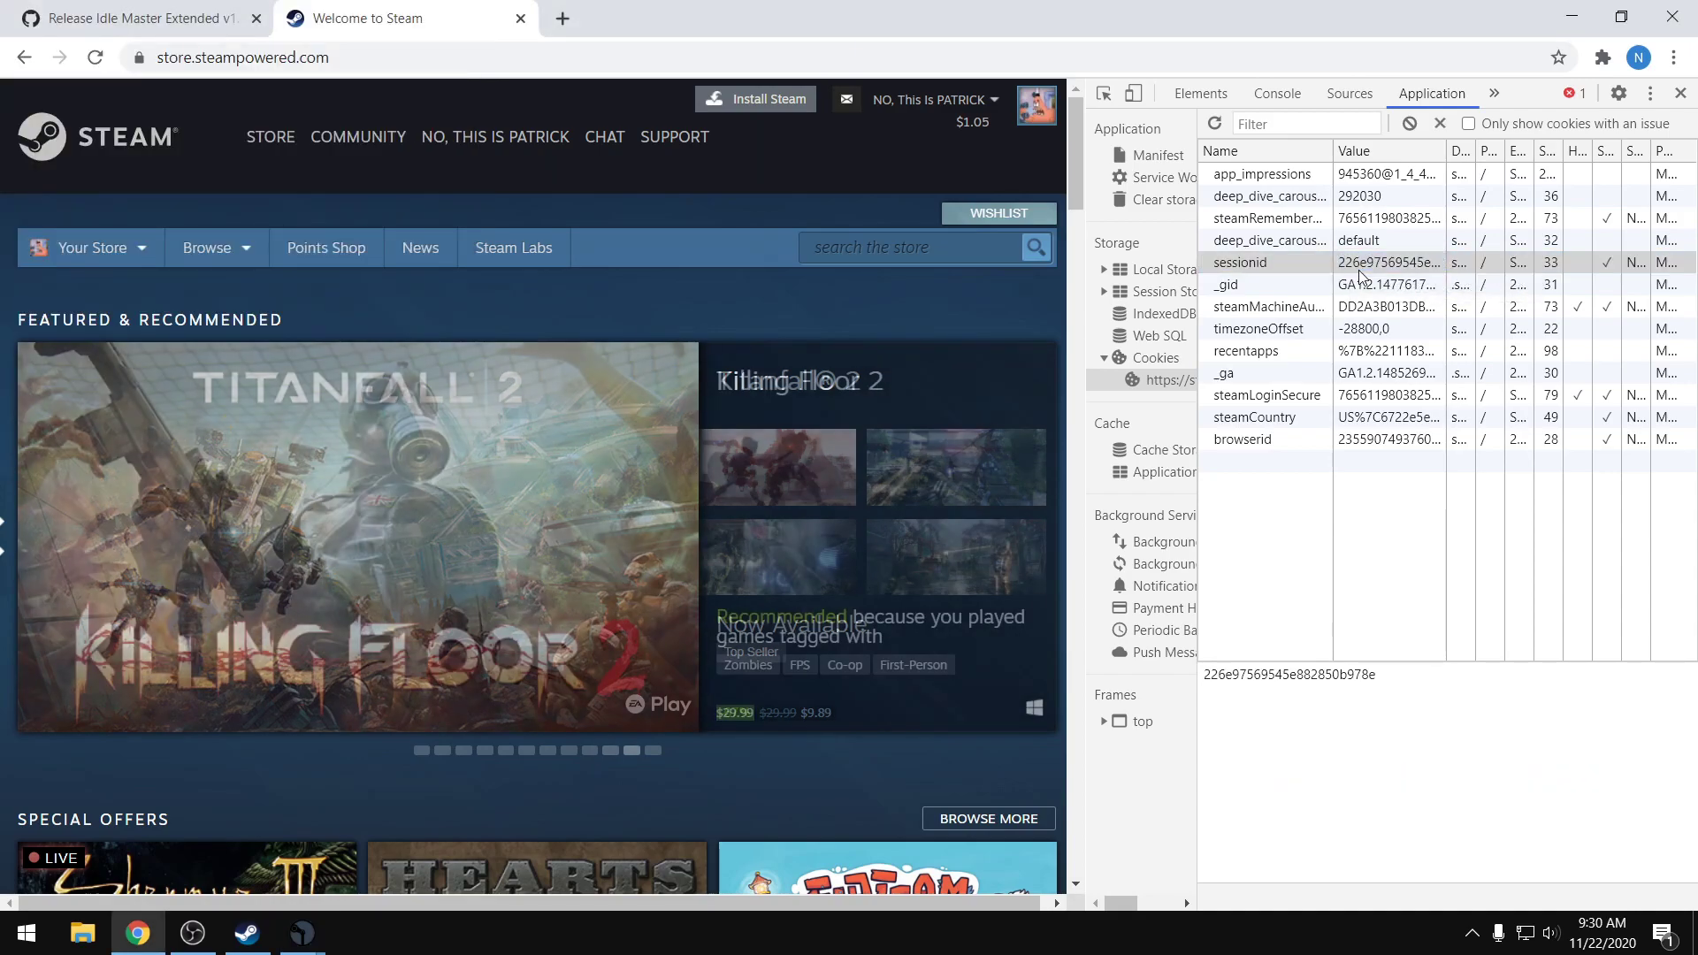
# Paste the sessionid and steamLoginSecure cookie values into Idle Master's authentication fields
pyautogui.click(302, 933)
pyautogui.click(187, 240)
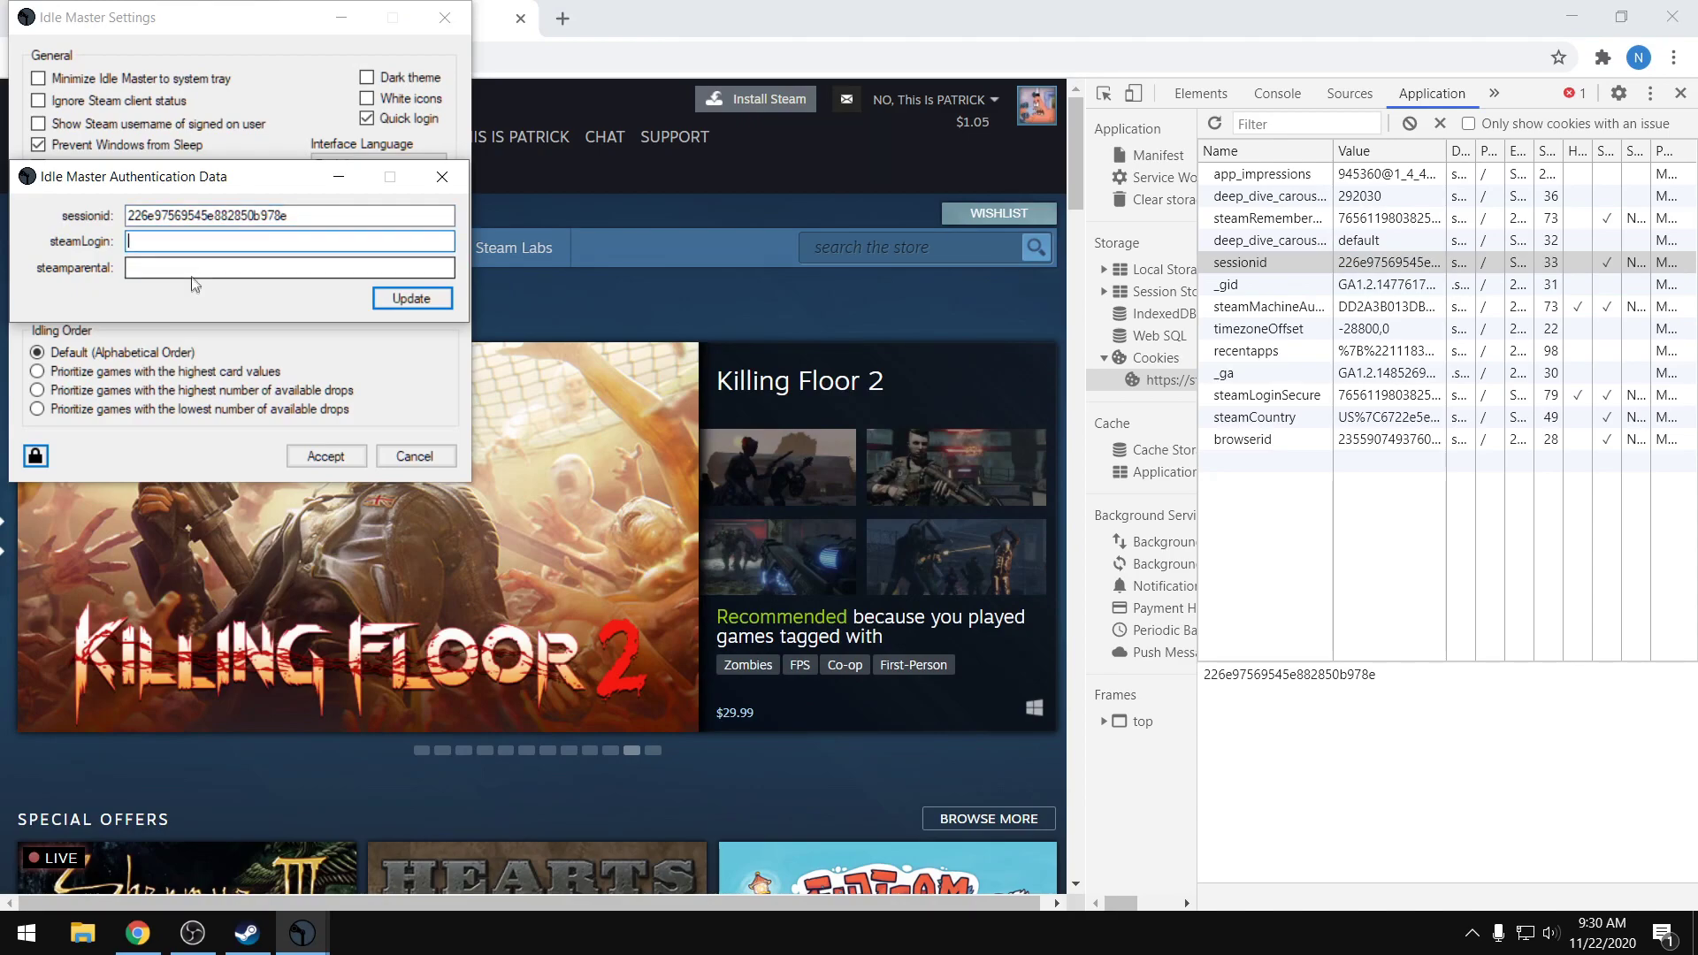
pyautogui.doubleClick(1346, 396)
pyautogui.hotkey('ctrl', 'c')
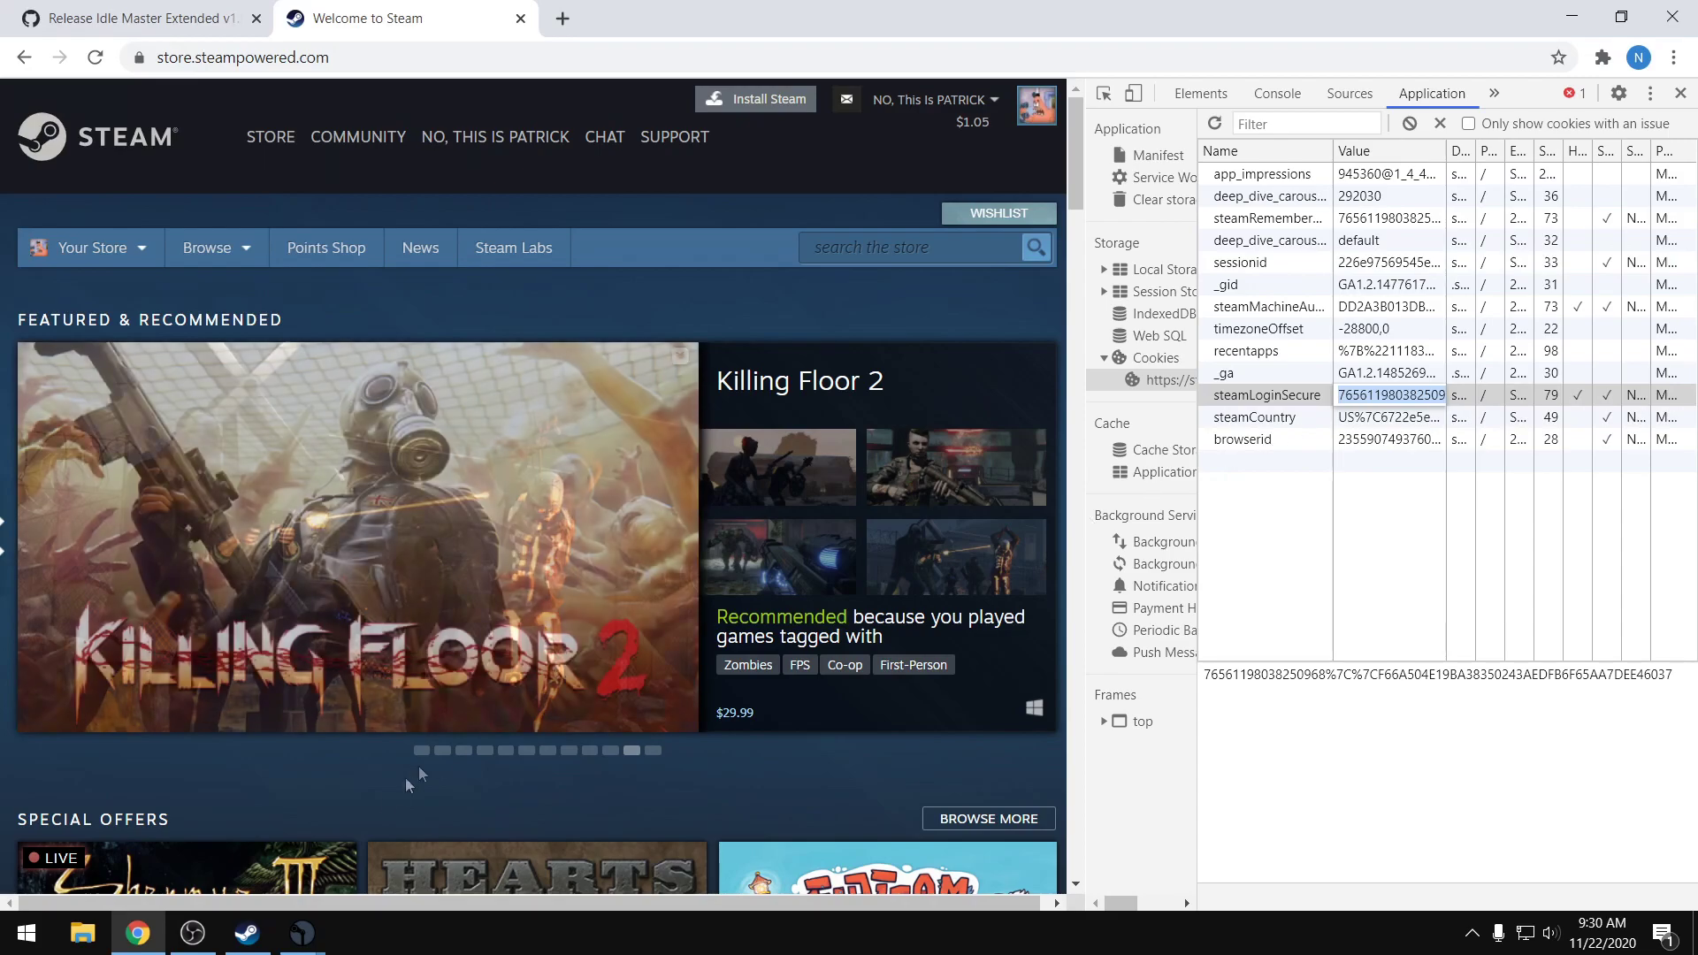
pyautogui.click(302, 933)
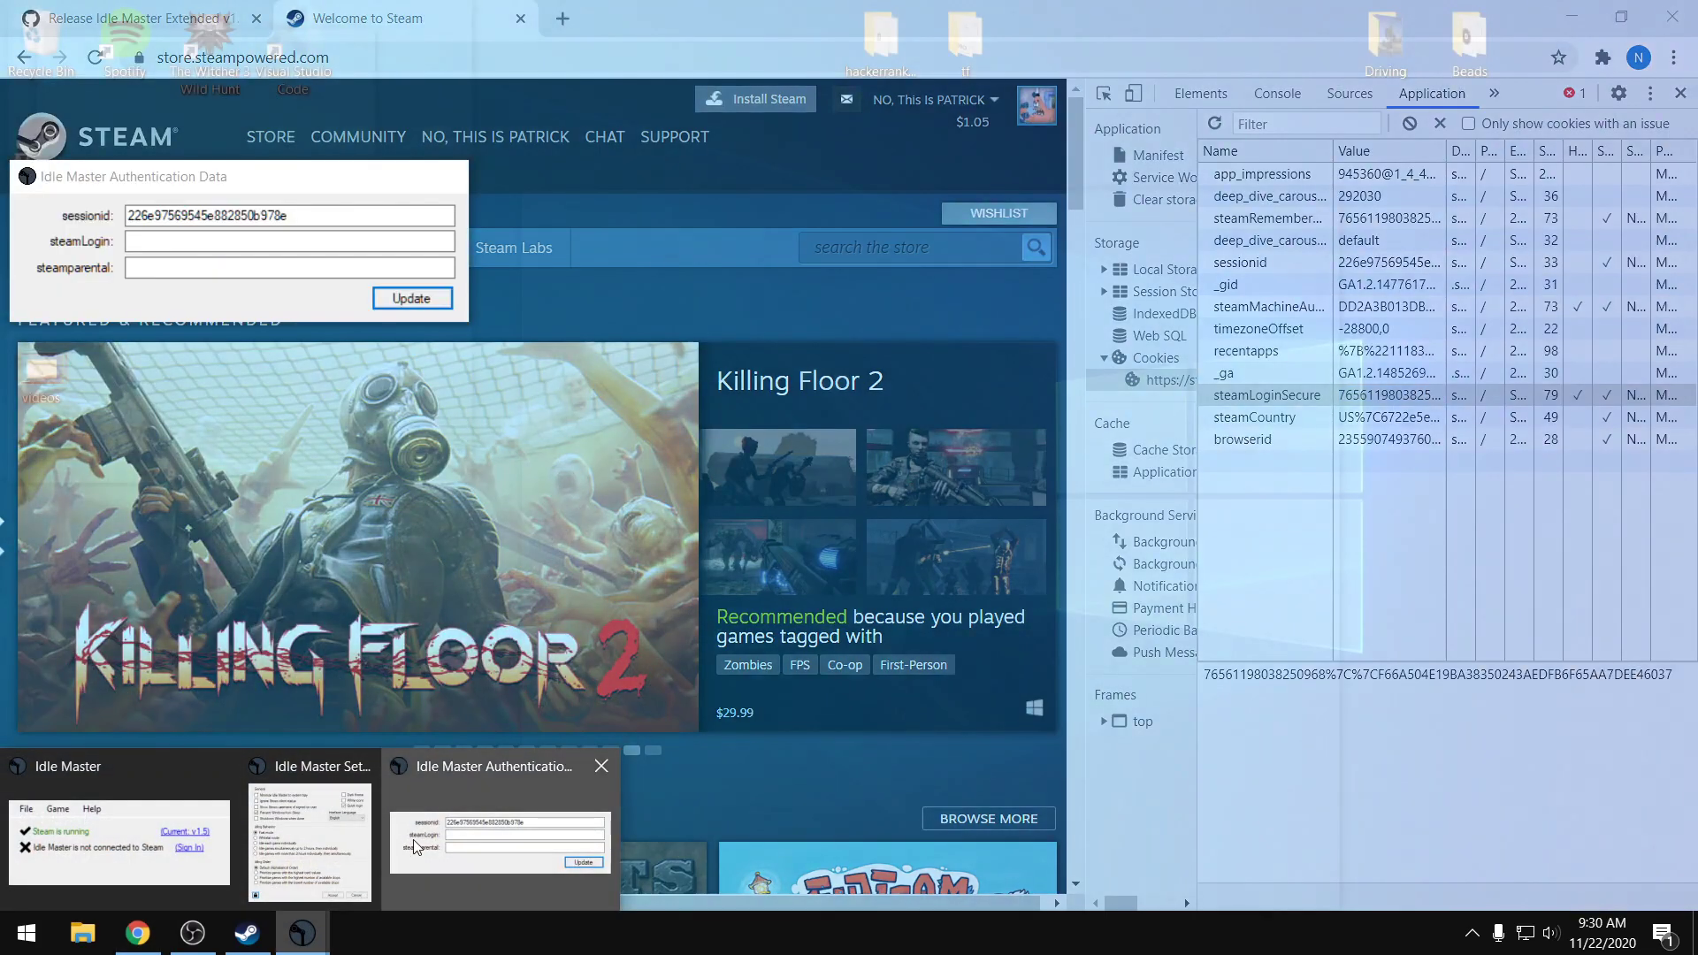
pyautogui.click(517, 836)
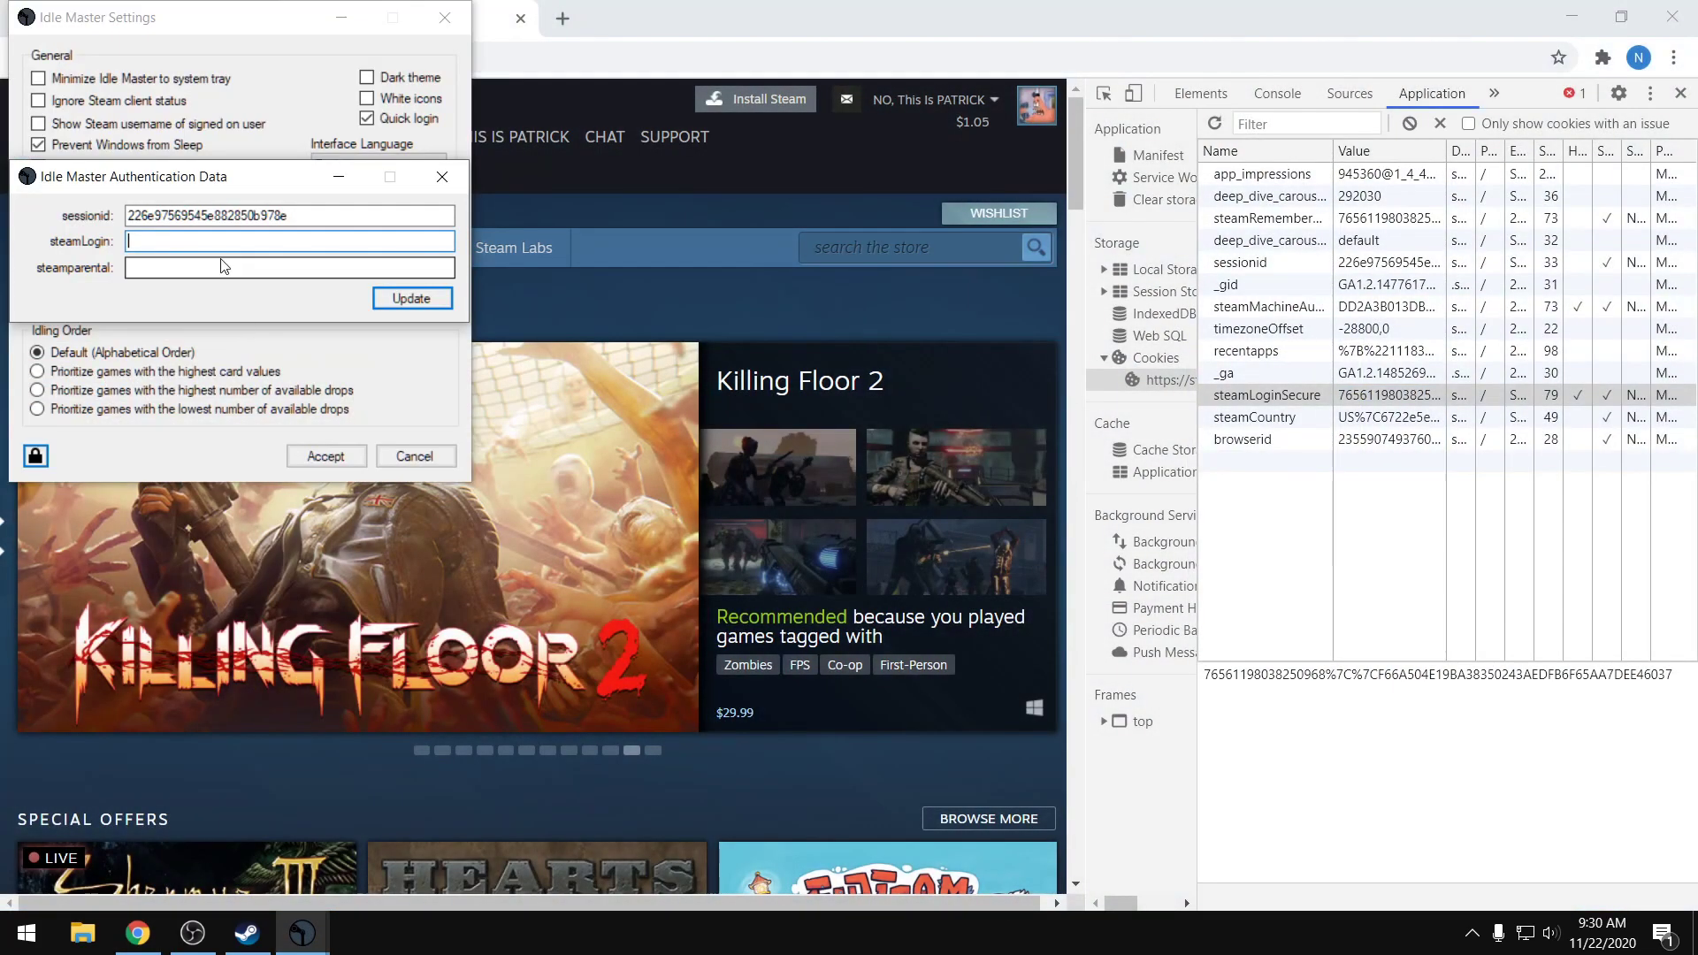
pyautogui.hotkey('ctrl', 'v')
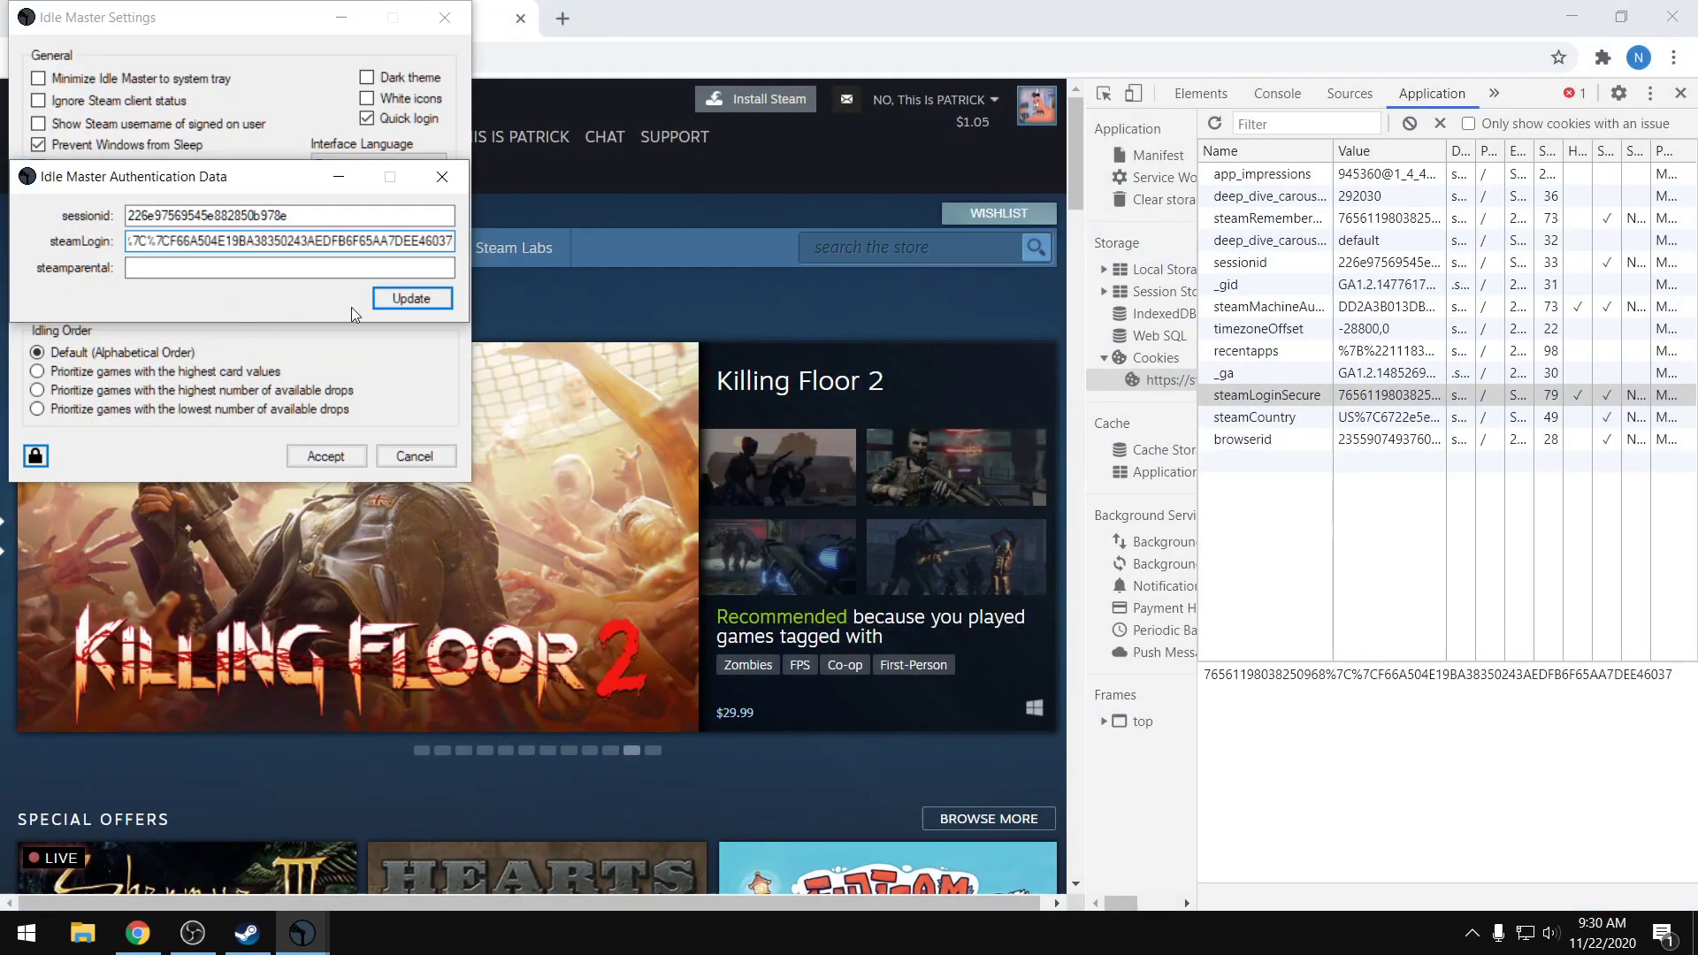
# Submit the cookies with Update, dismiss the error, and close Authentication Data and Settings
pyautogui.click(410, 300)
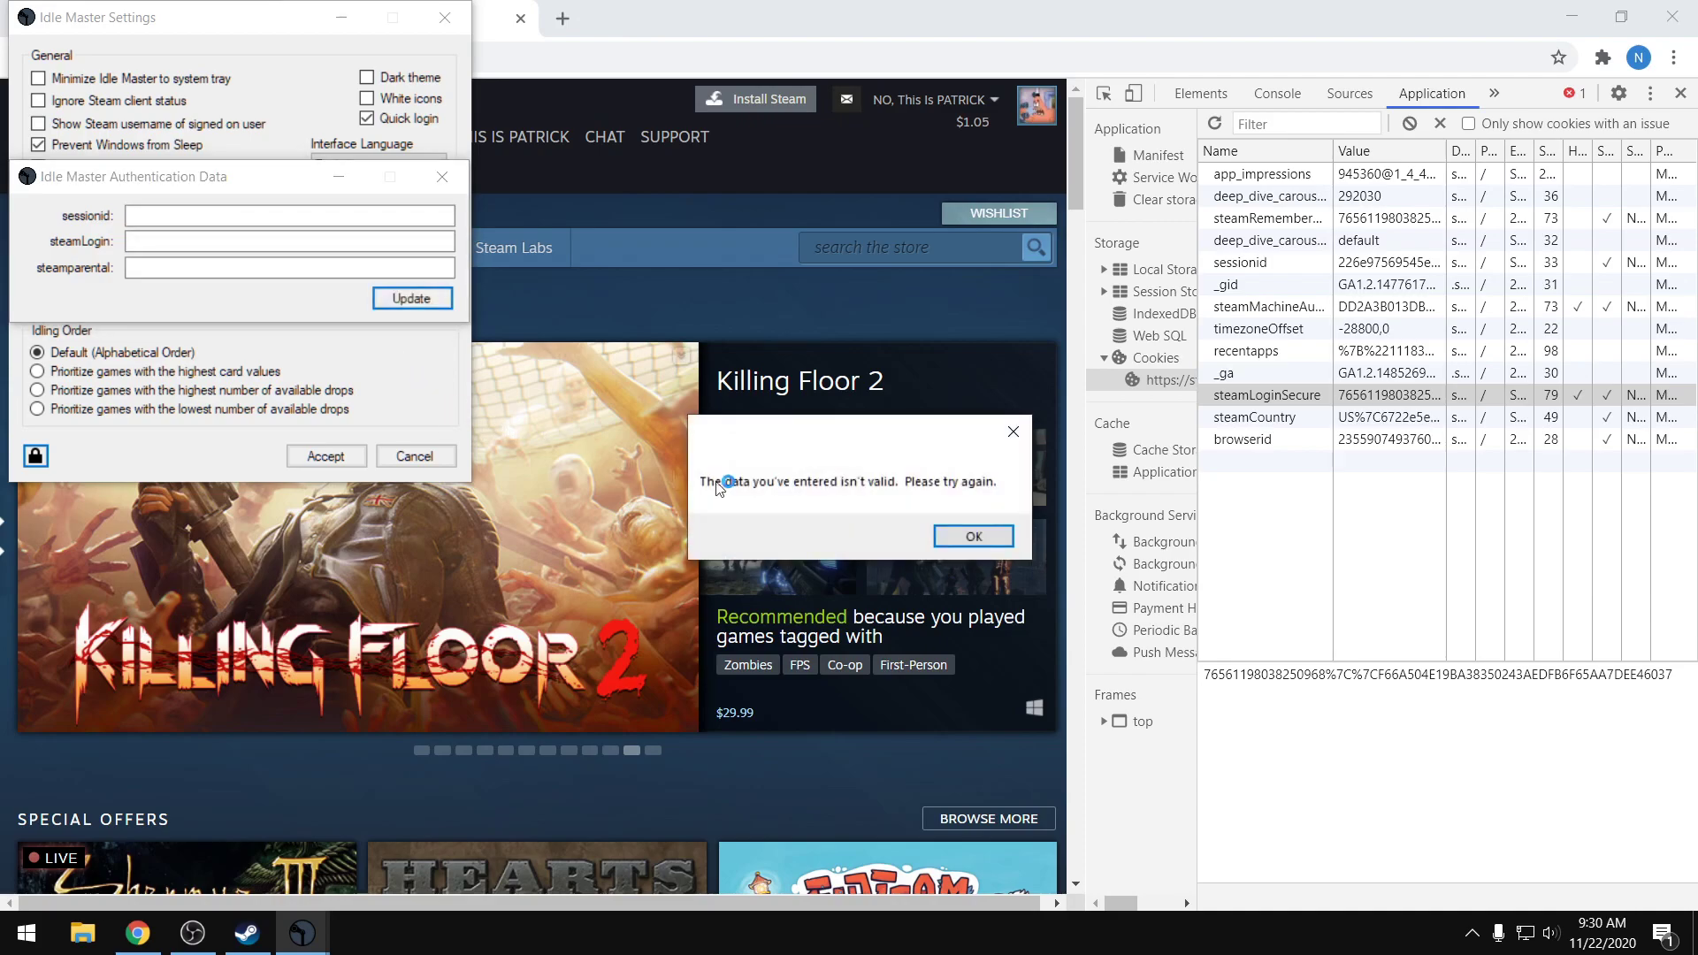
pyautogui.click(974, 537)
pyautogui.click(443, 176)
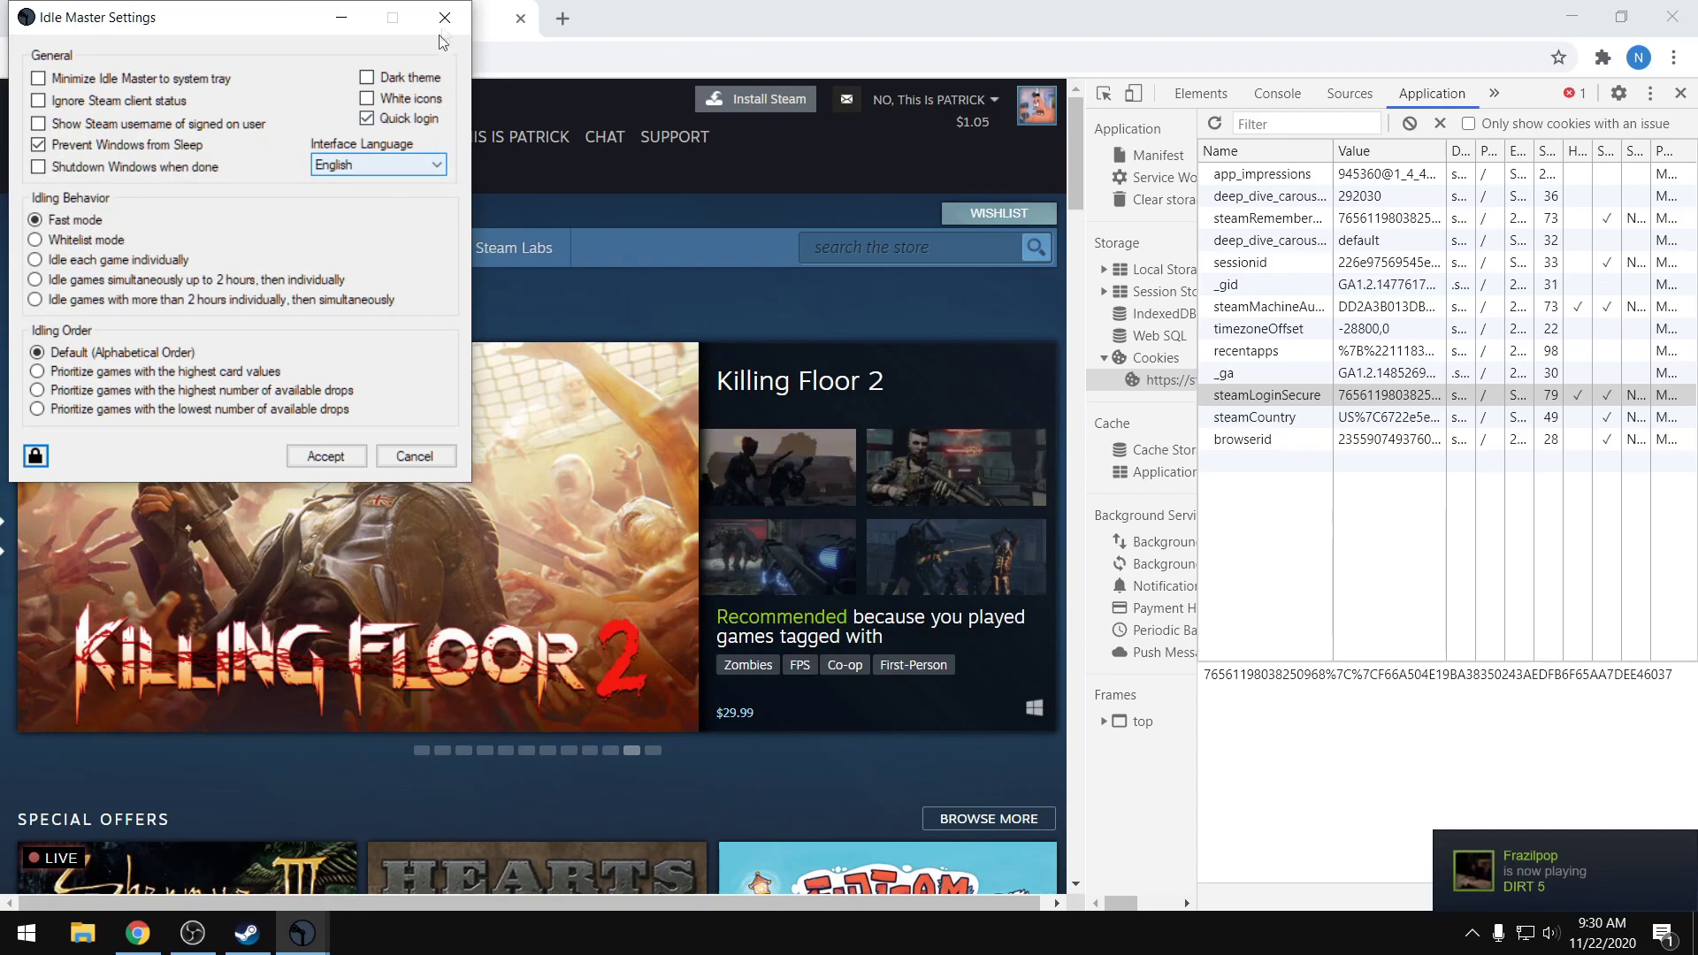
pyautogui.click(445, 18)
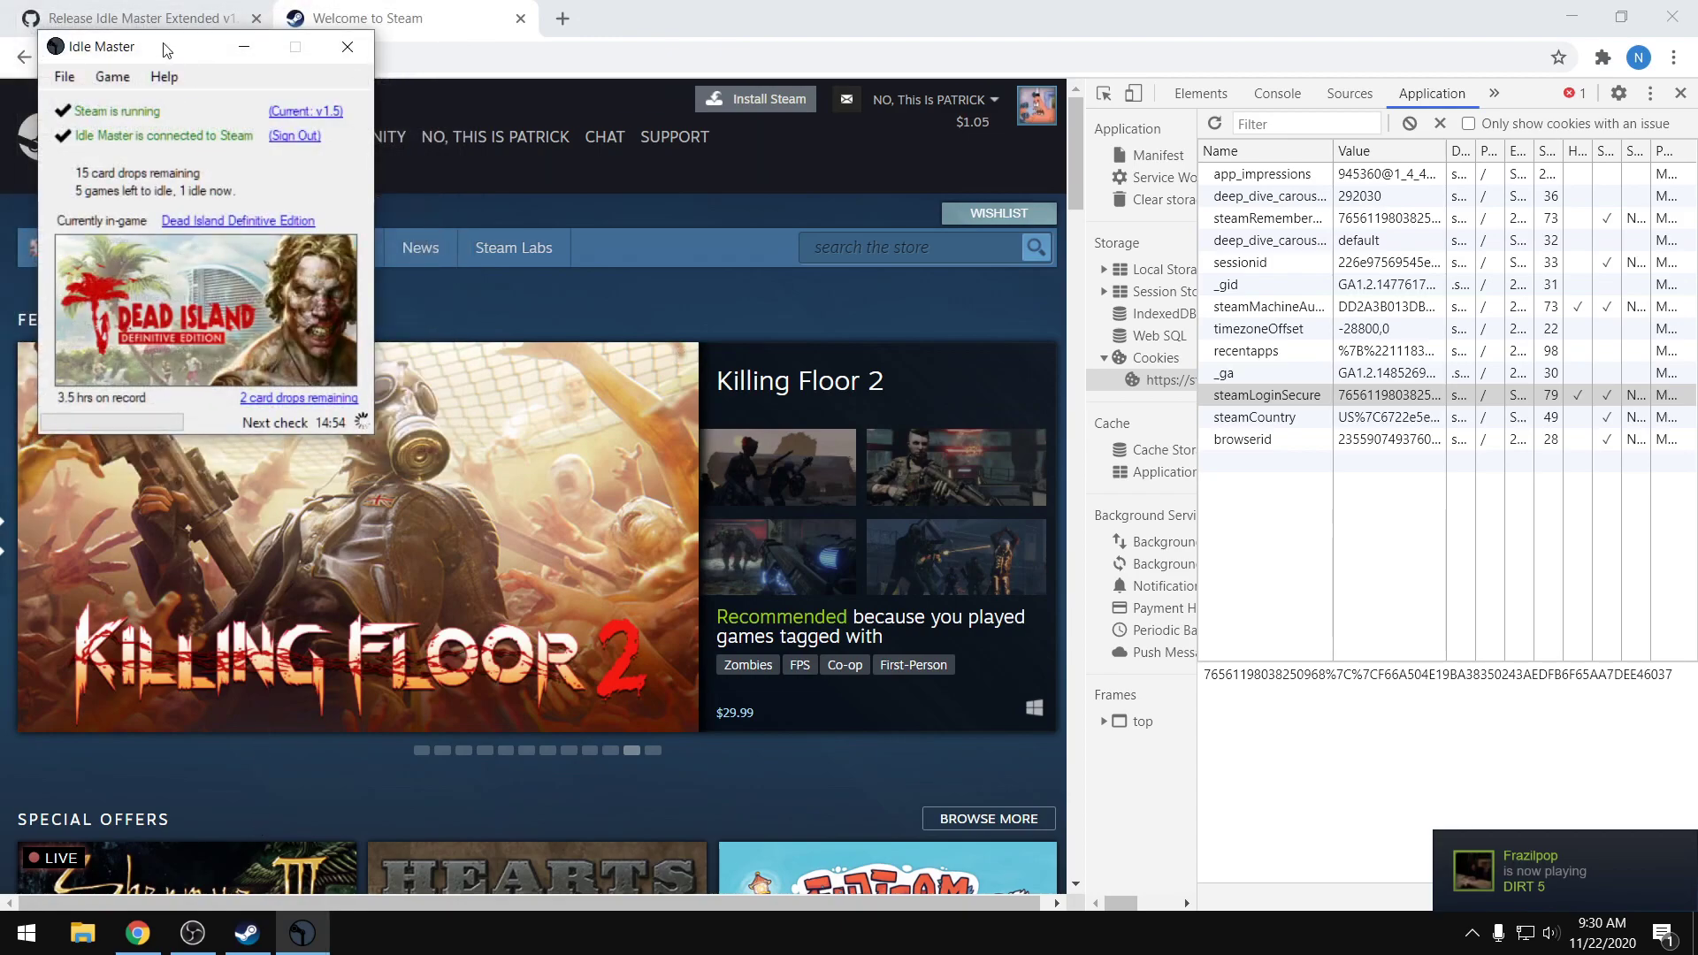
# Center the Idle Master window, show the desktop, and relaunch the Steam client
pyautogui.moveTo(164, 50); pyautogui.dragTo(626, 184)
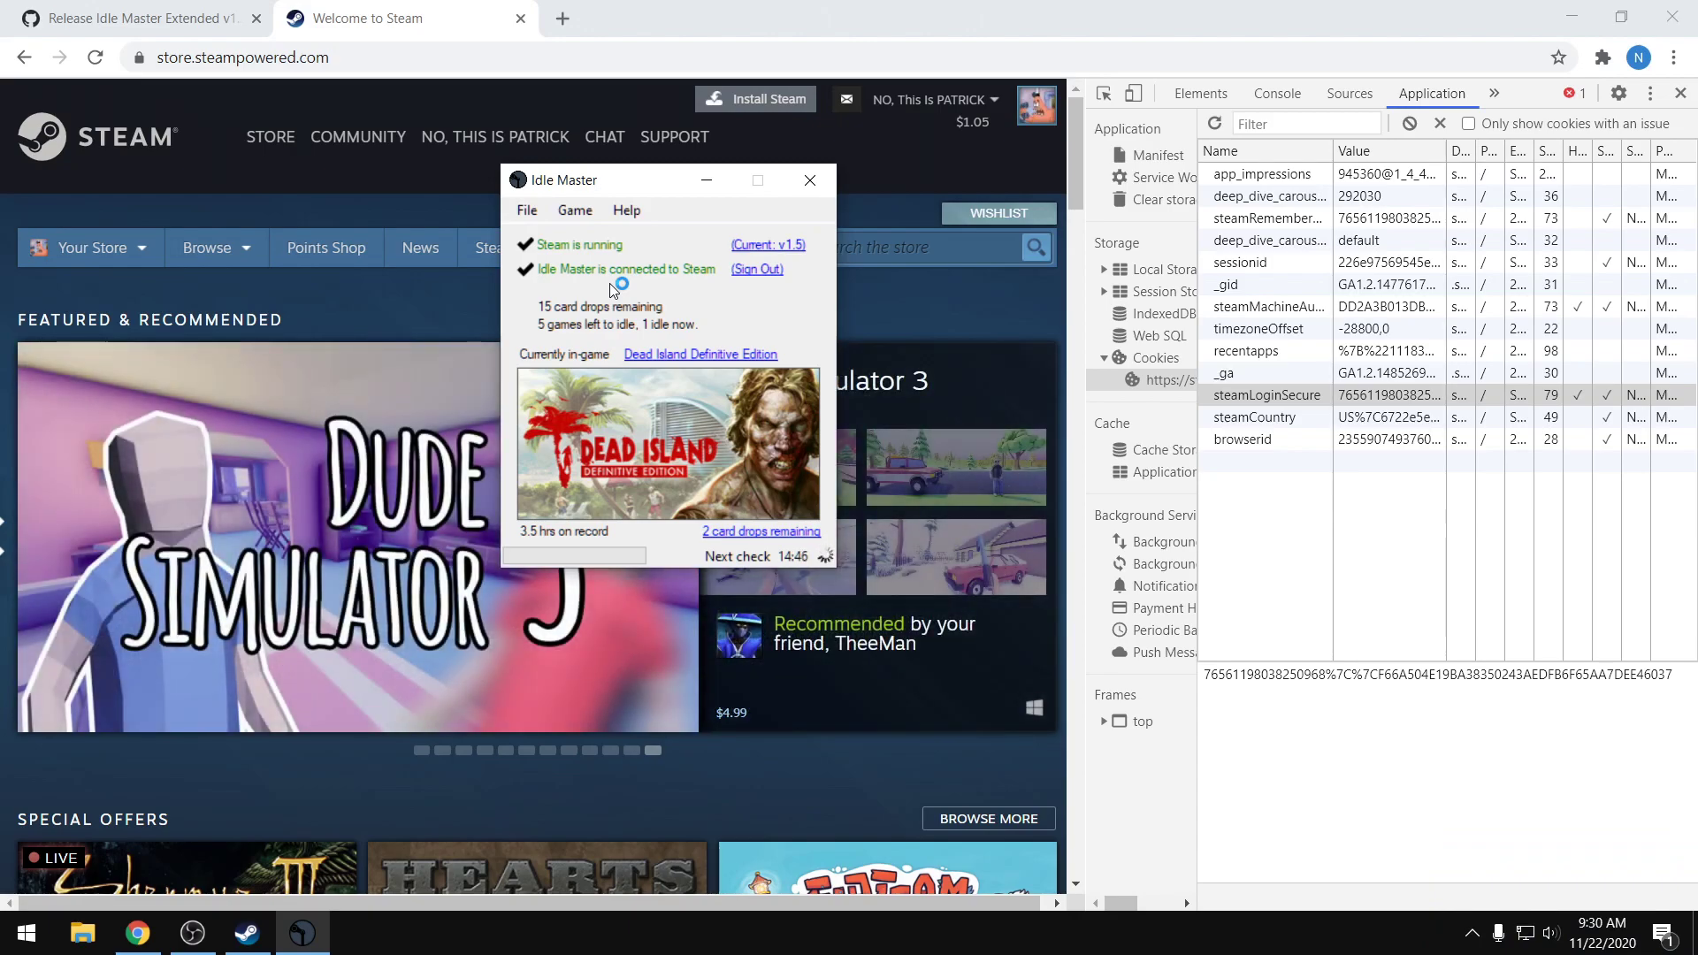
pyautogui.press('super+d')
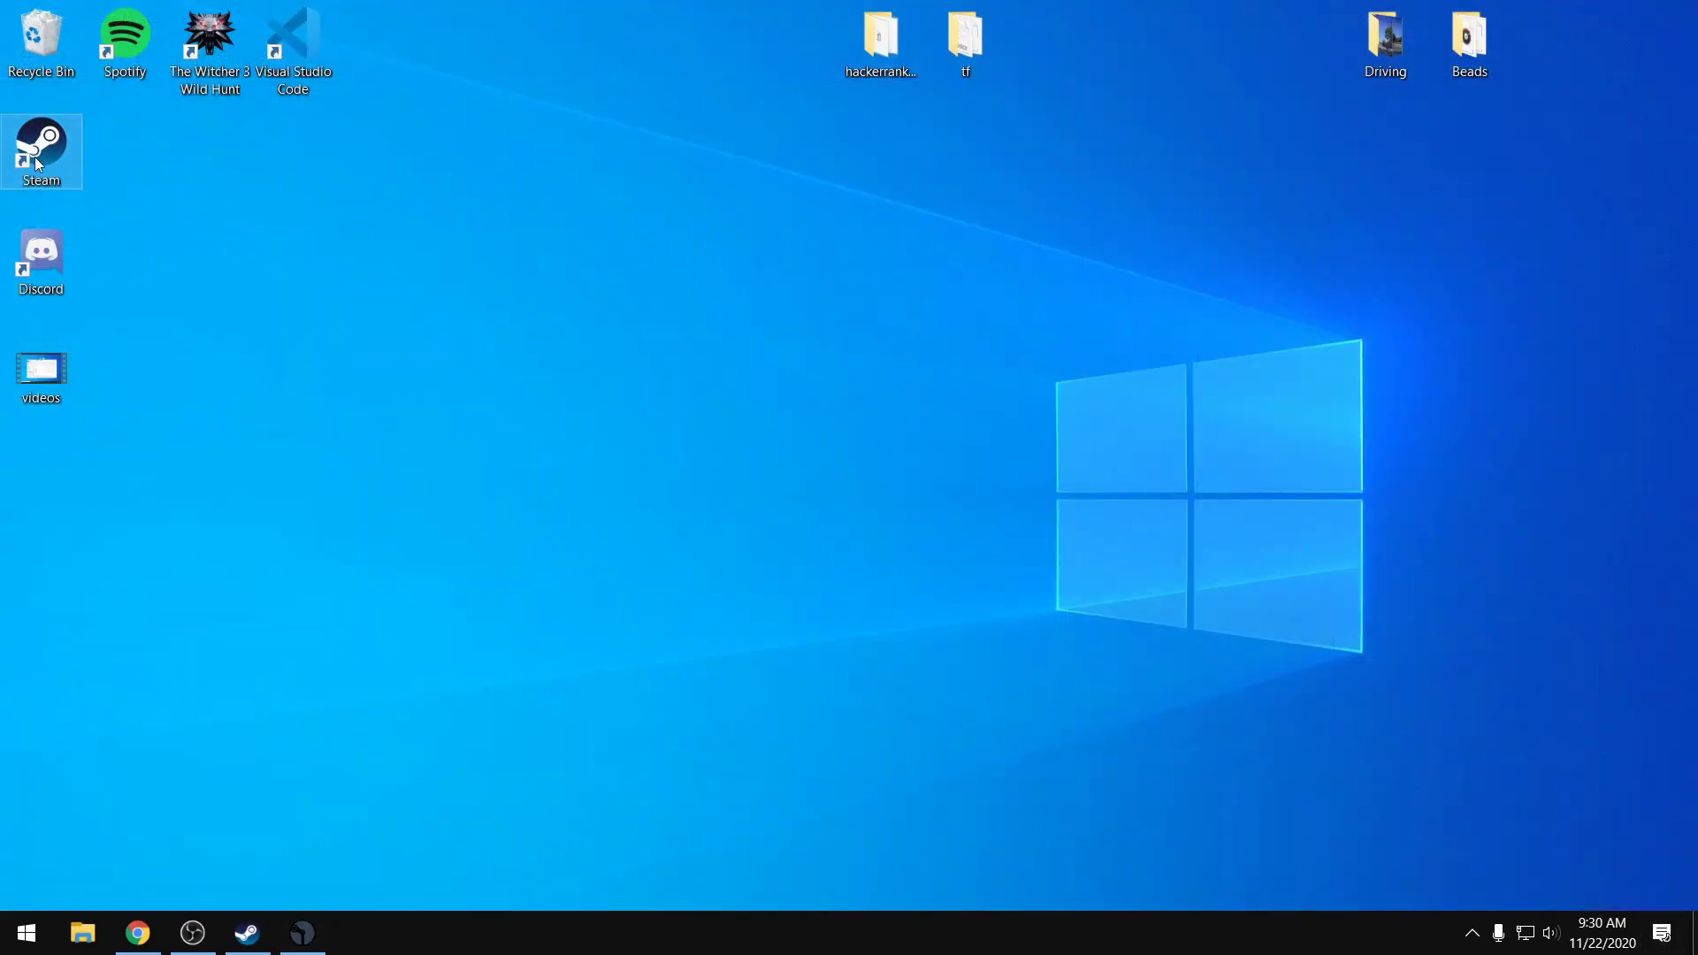
pyautogui.doubleClick(37, 164)
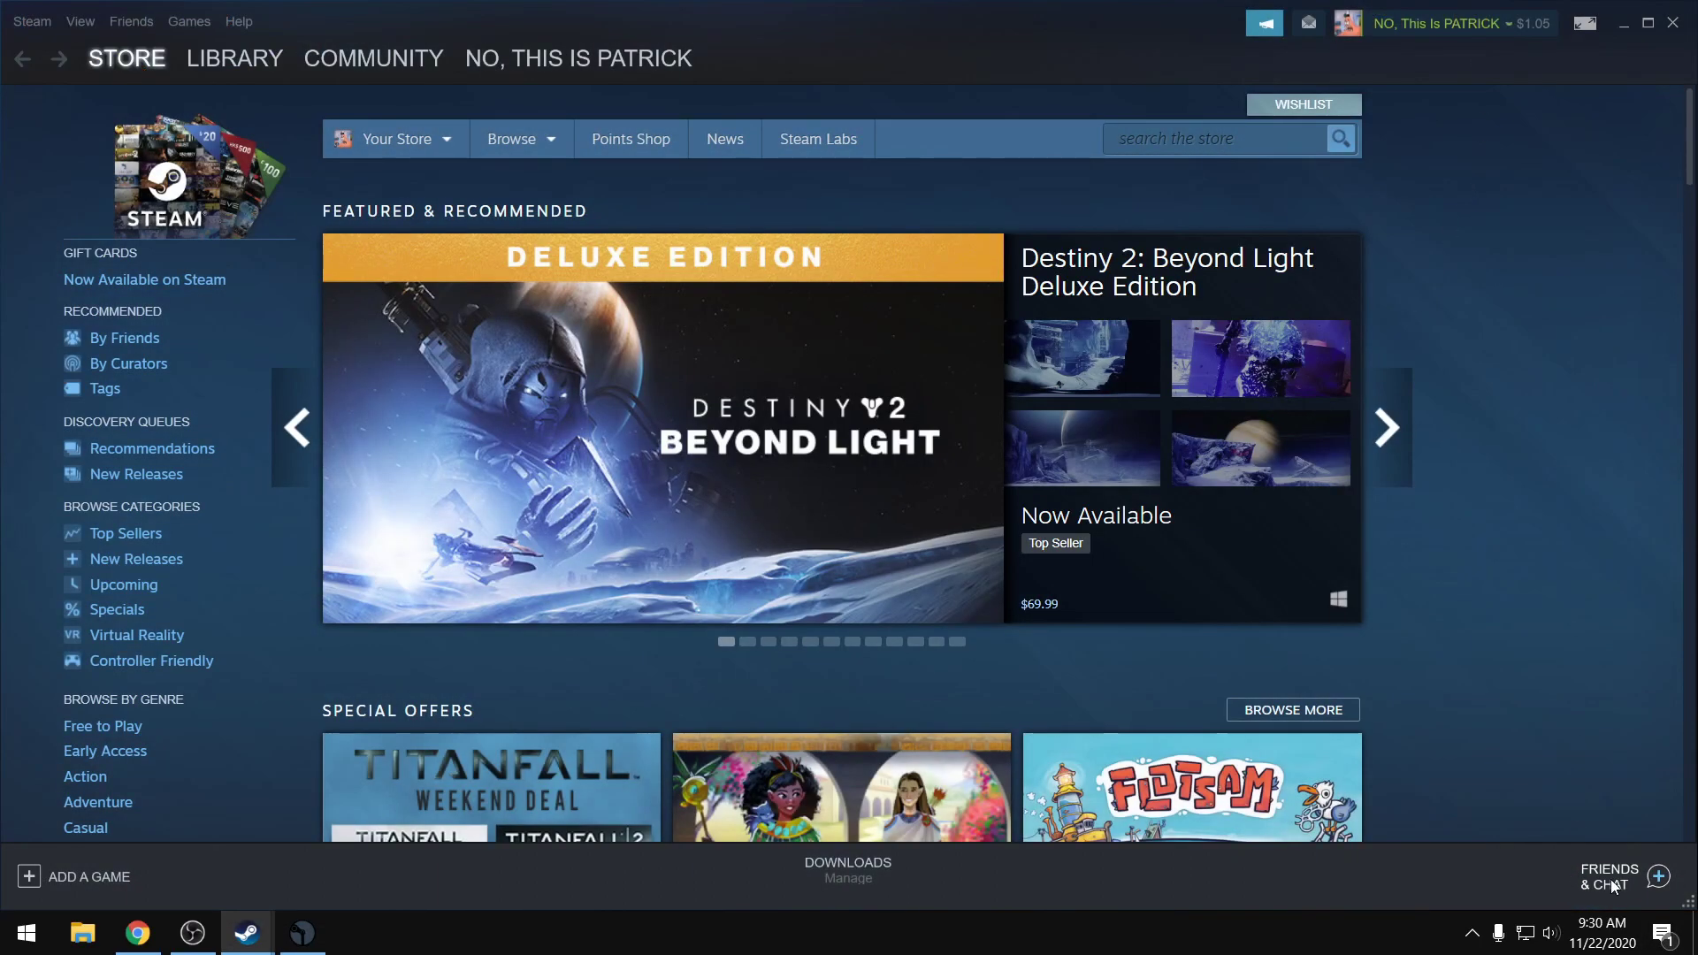
# Open Steam's Friends & Chat list, then return to Idle Master and open its options menu
pyautogui.click(1611, 879)
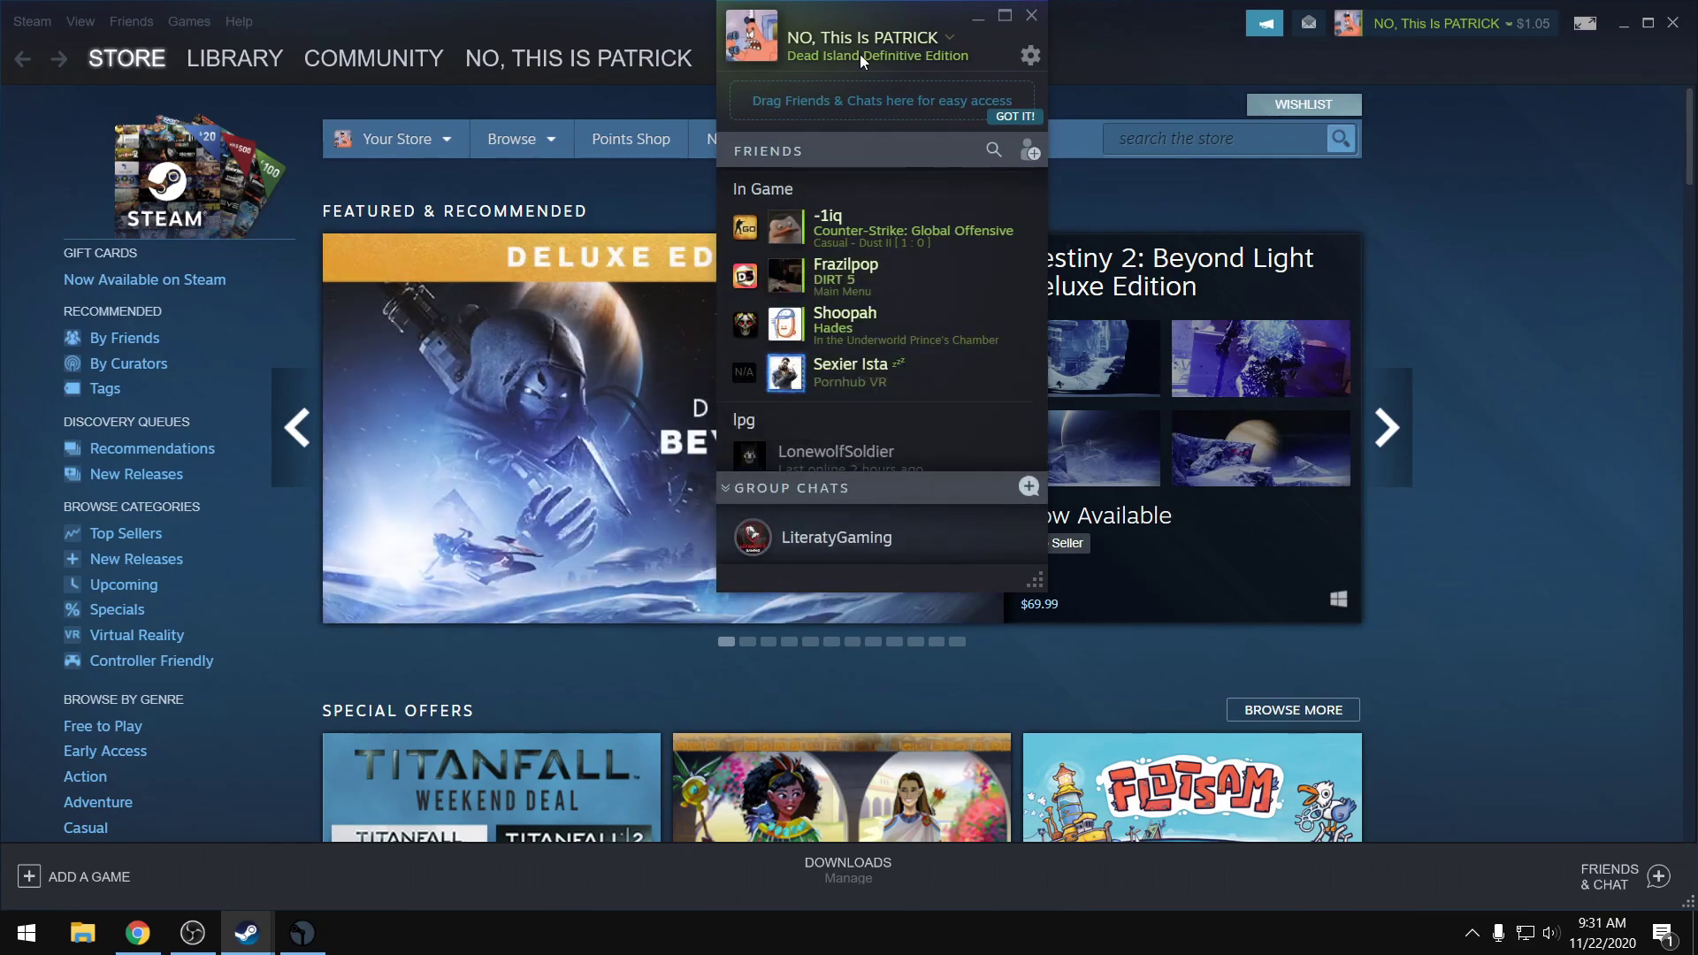
pyautogui.click(302, 933)
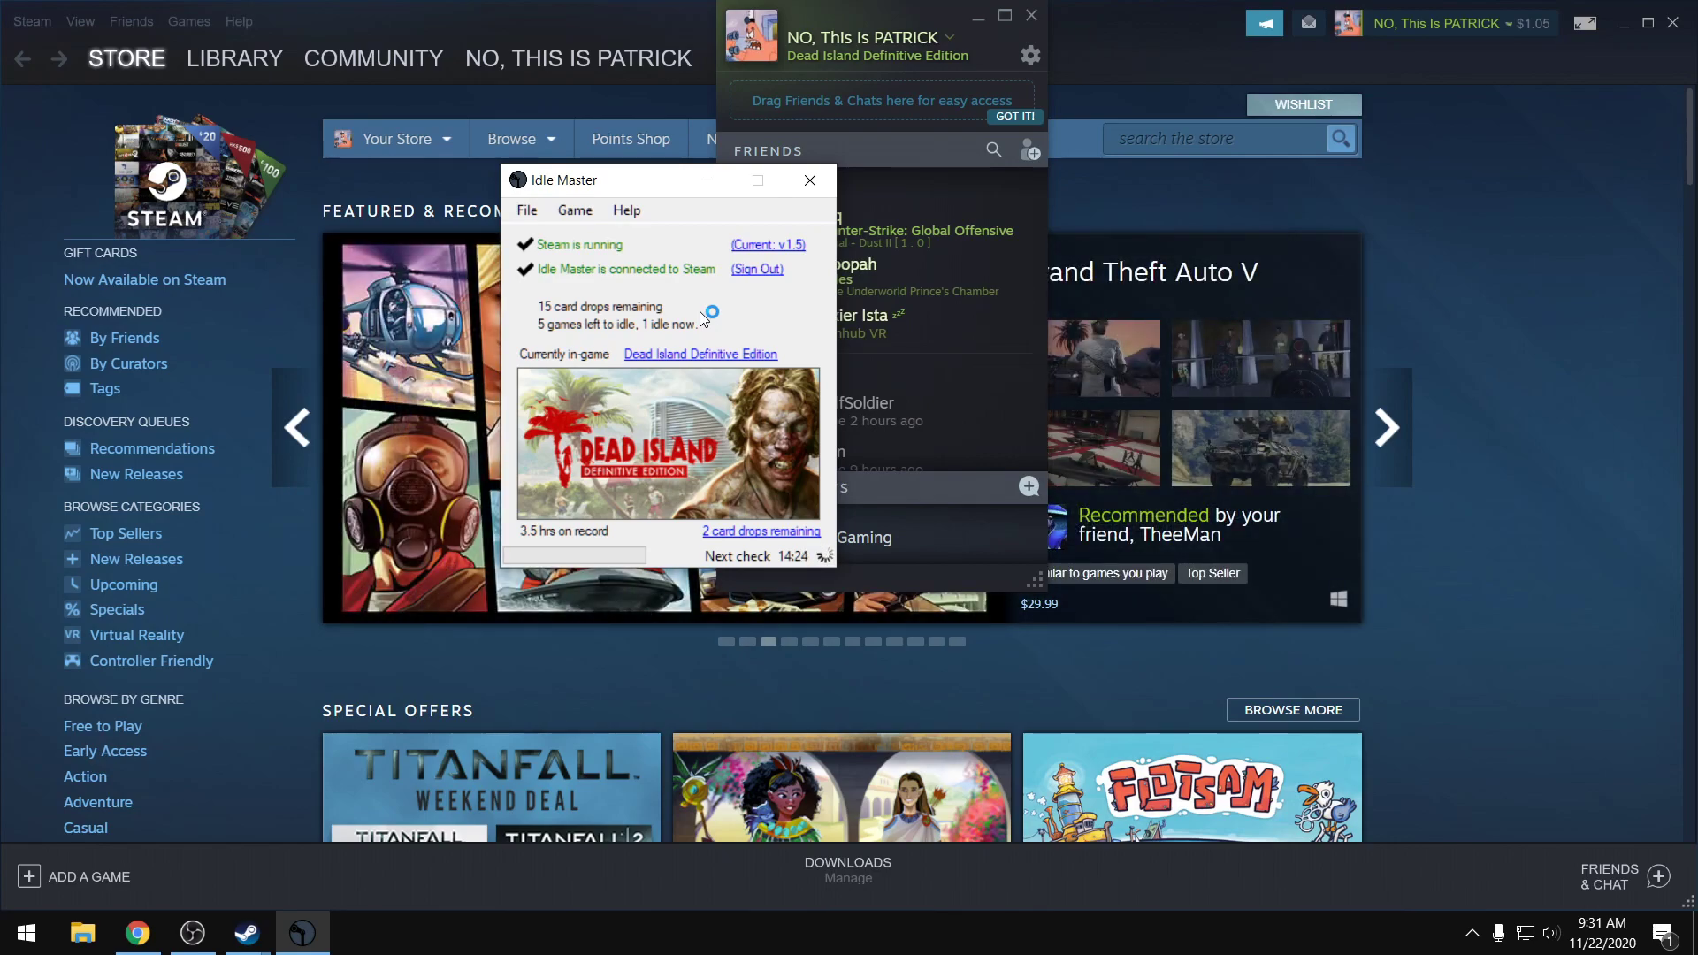
pyautogui.click(529, 212)
# Choose 'Idle games with more than 2 hours individually, then simultaneously' in Settings, then exit Idle Master
pyautogui.click(543, 235)
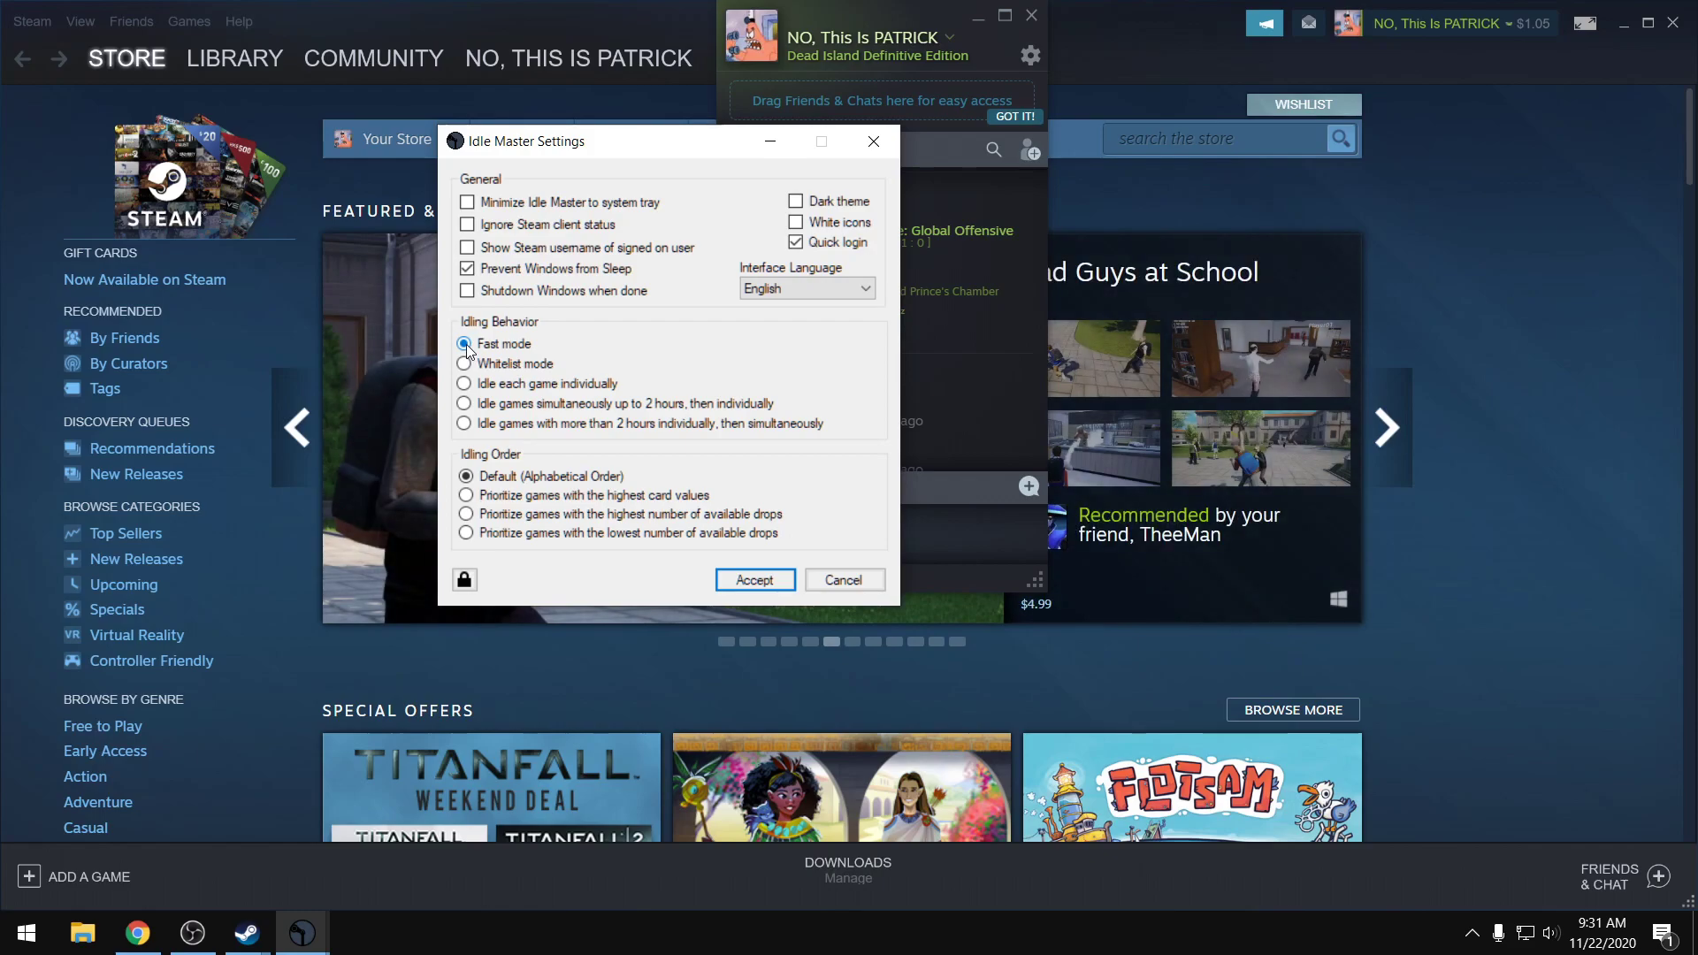
pyautogui.click(464, 423)
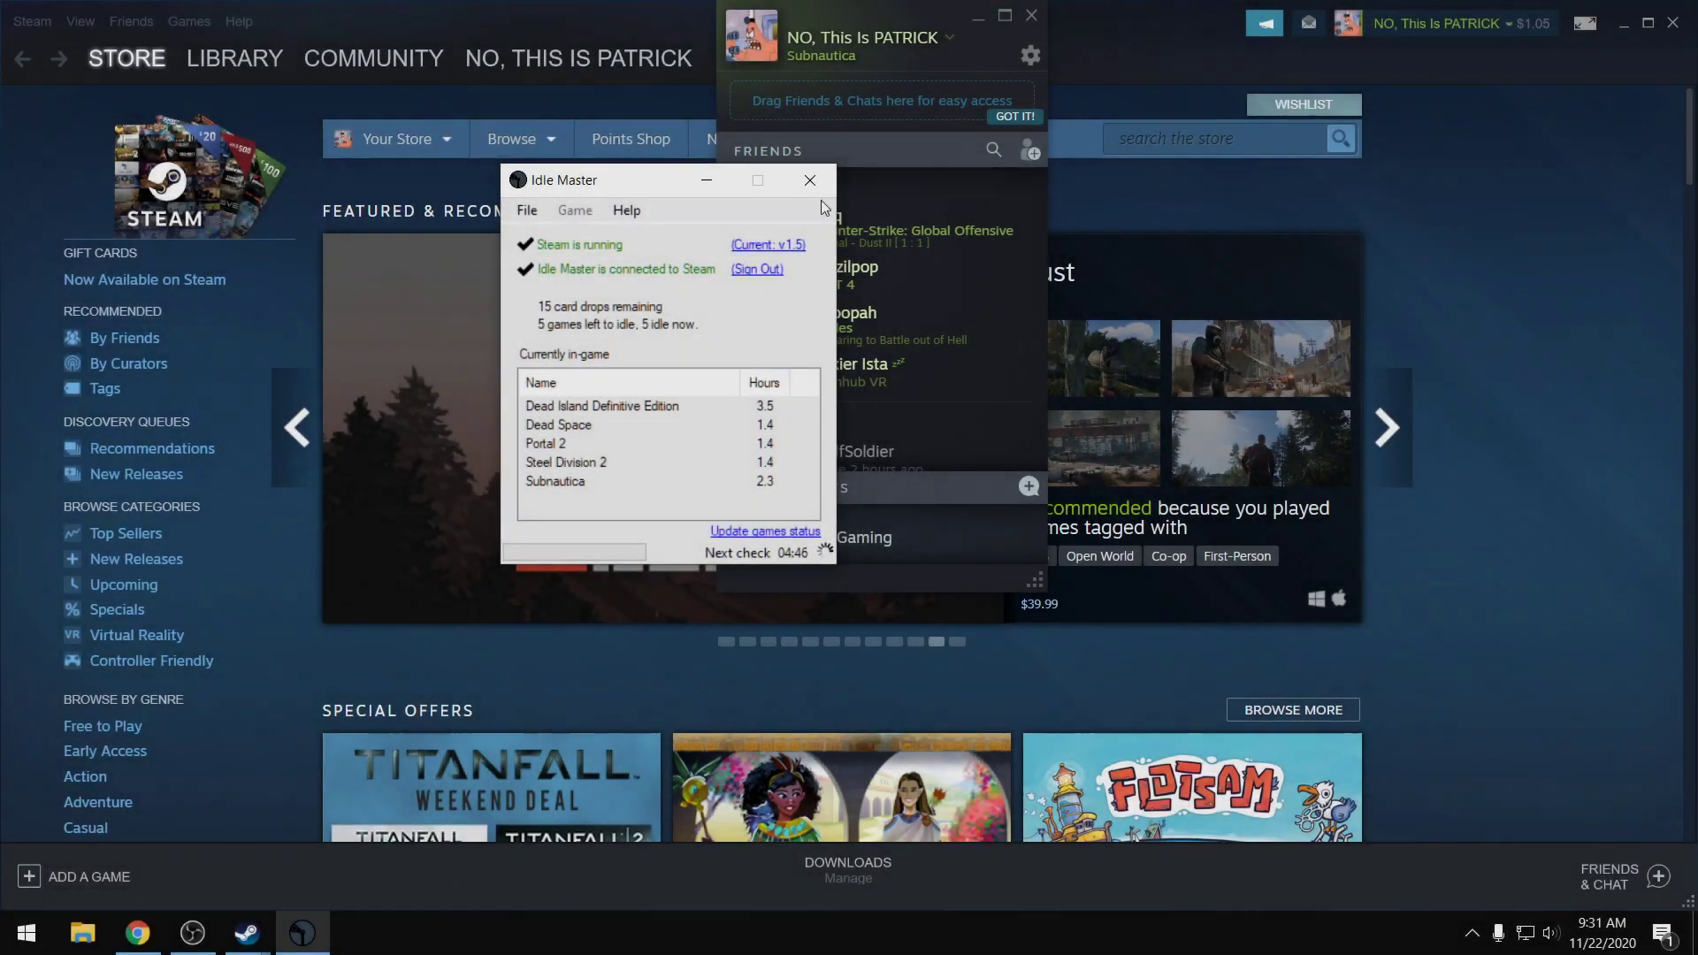
pyautogui.click(809, 179)
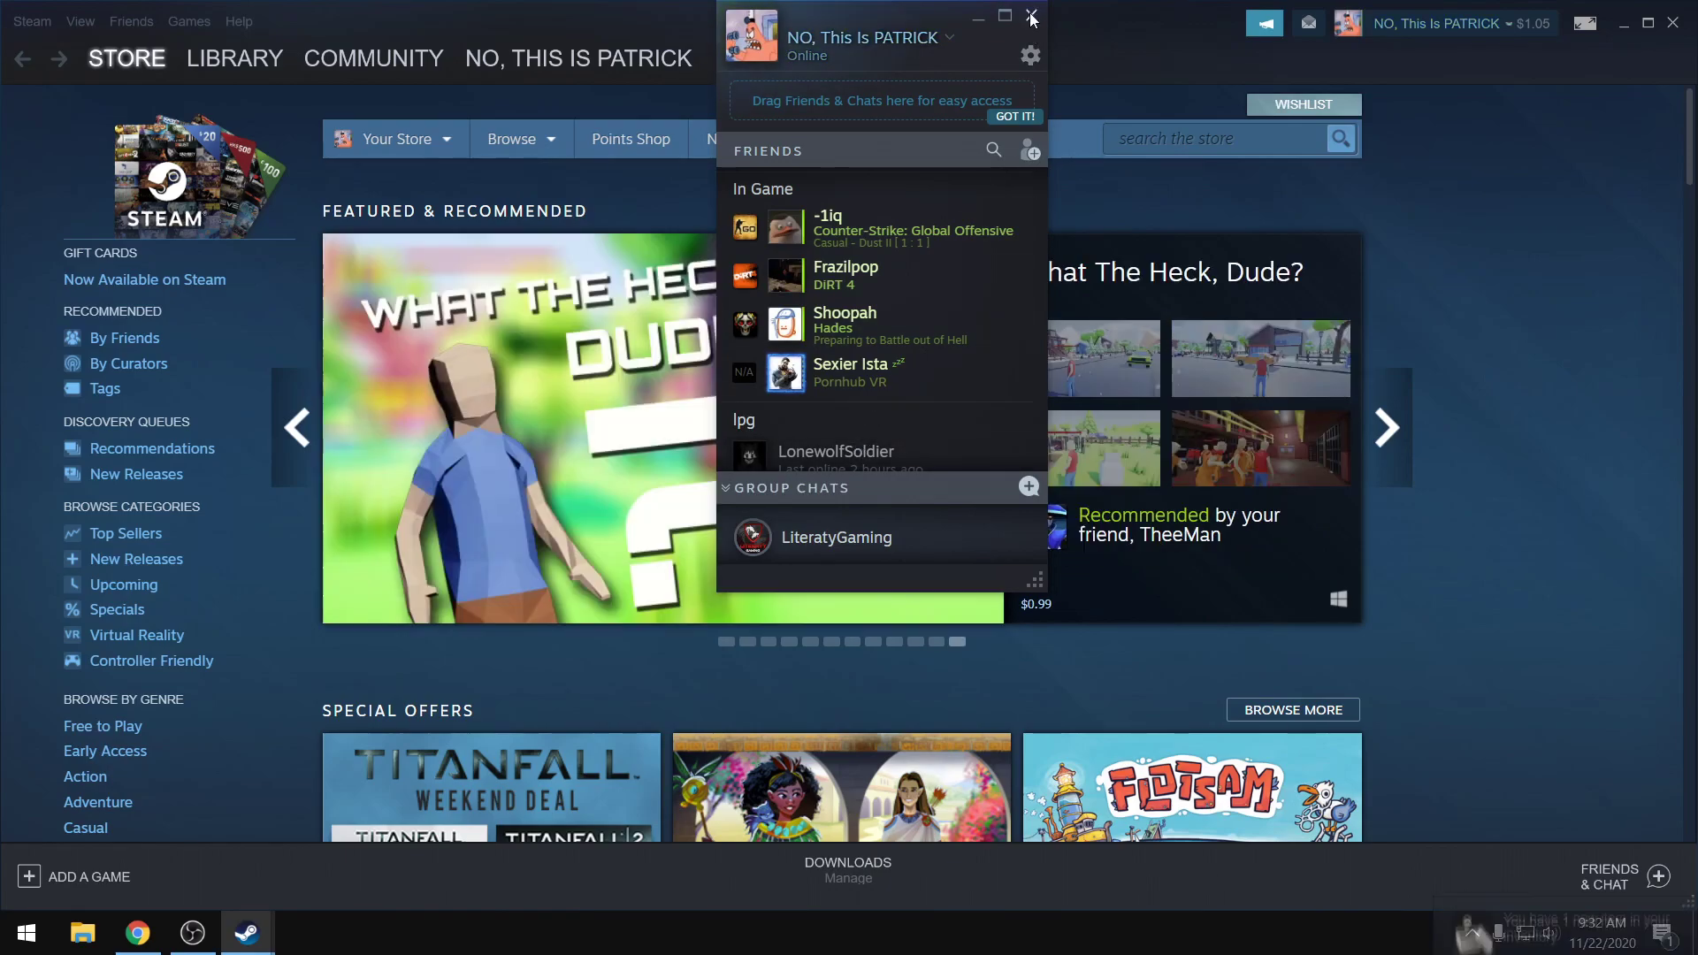
# Close Friends and go from the notification to the inventory showing the new Ishimura trading card
pyautogui.click(1031, 17)
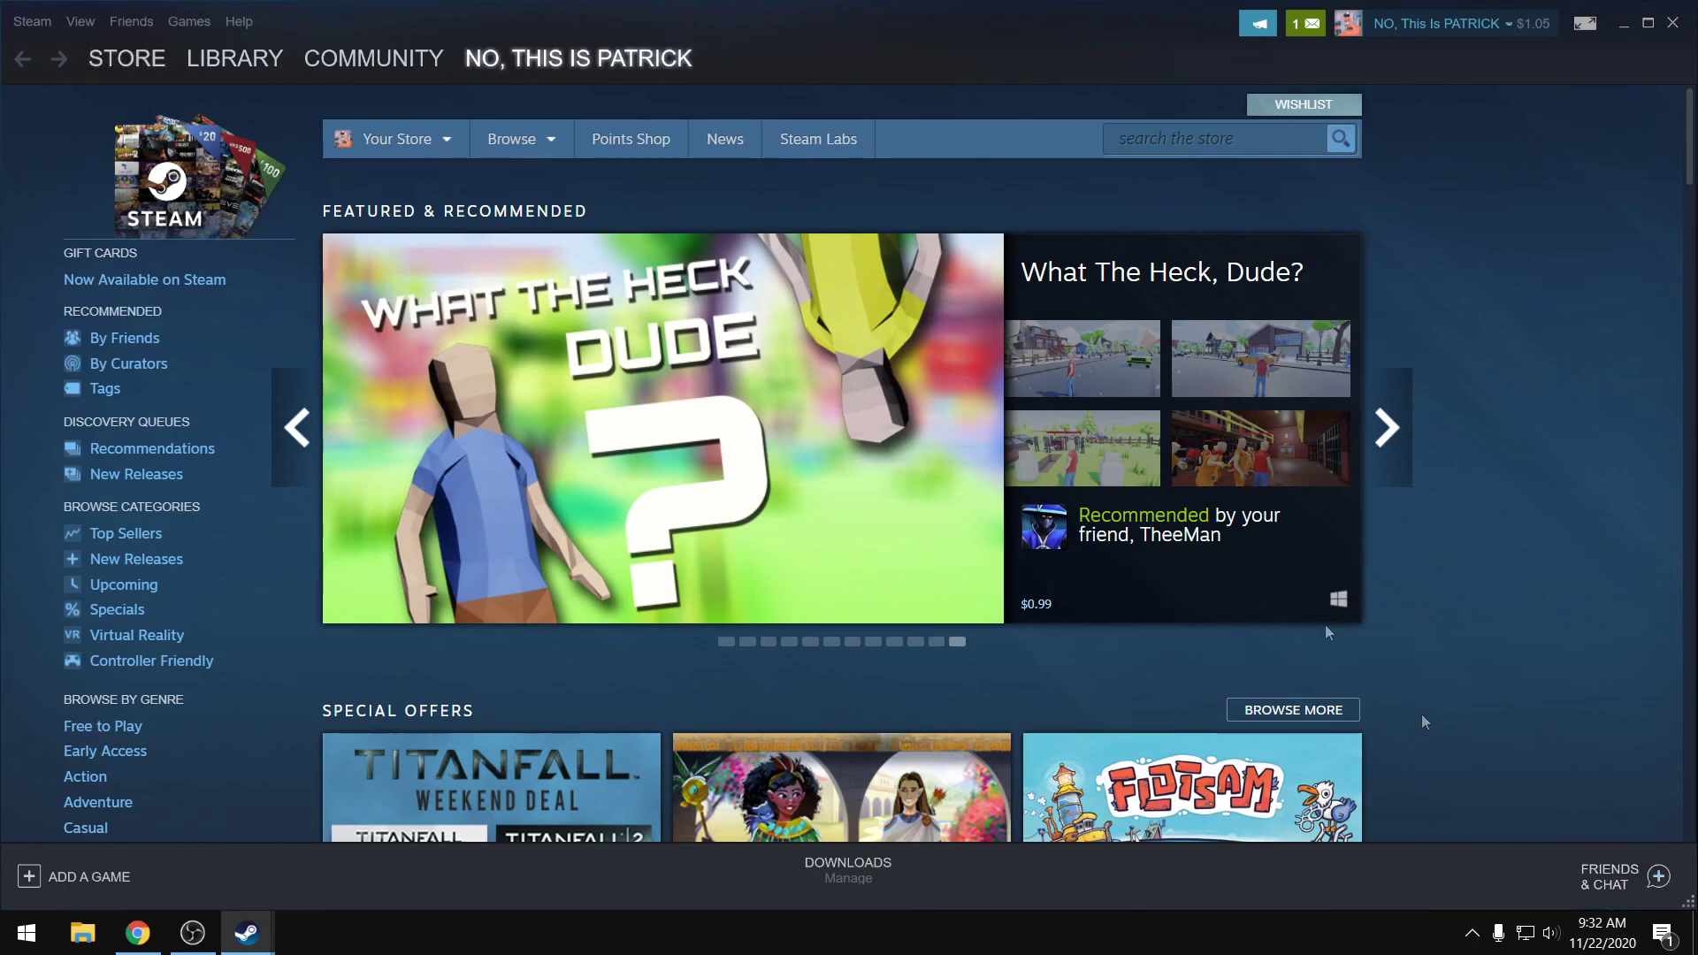
pyautogui.click(1305, 23)
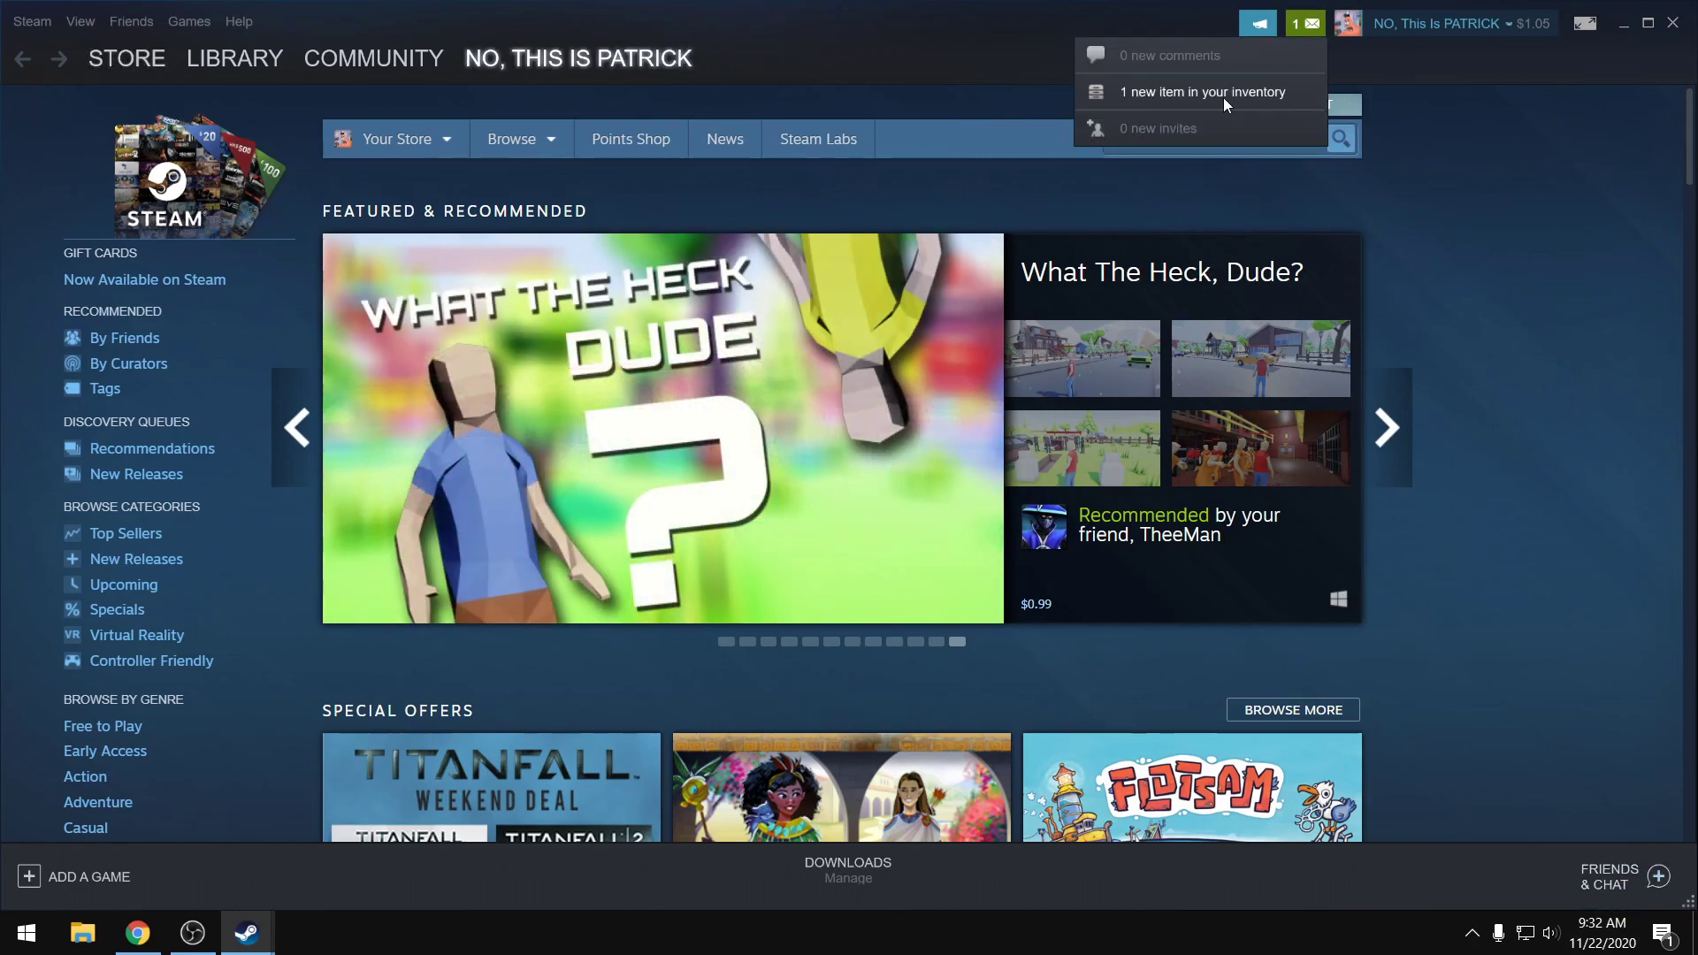
pyautogui.click(1223, 99)
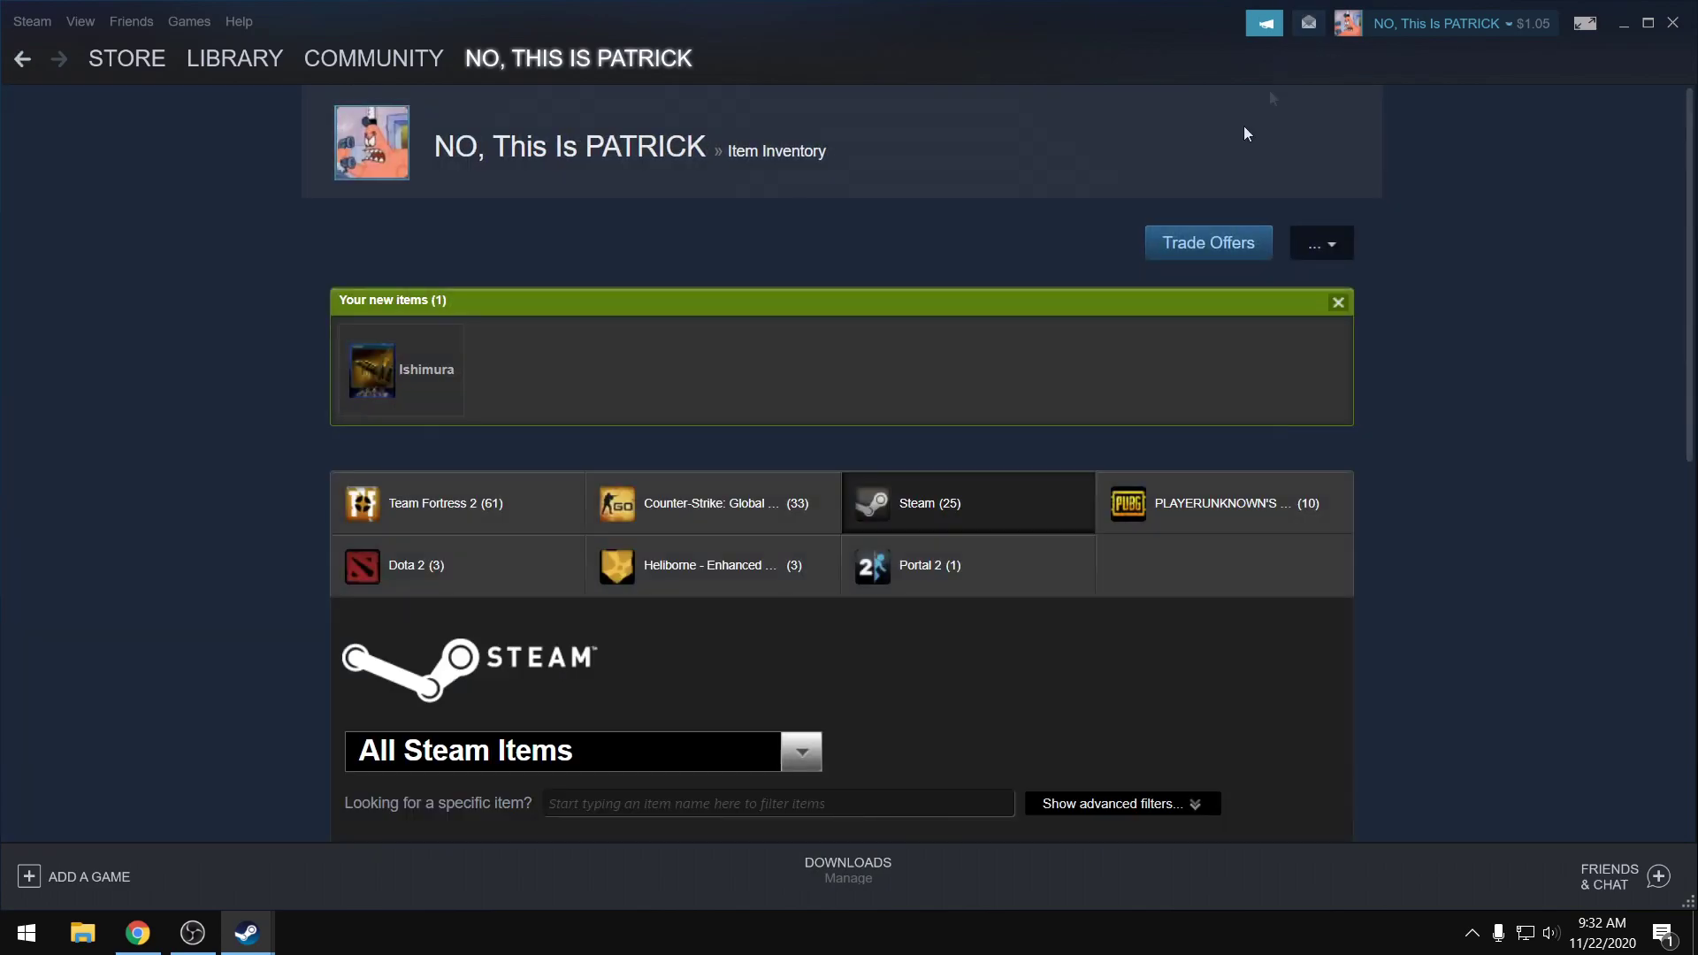
pyautogui.scroll(-8, 581, 380)
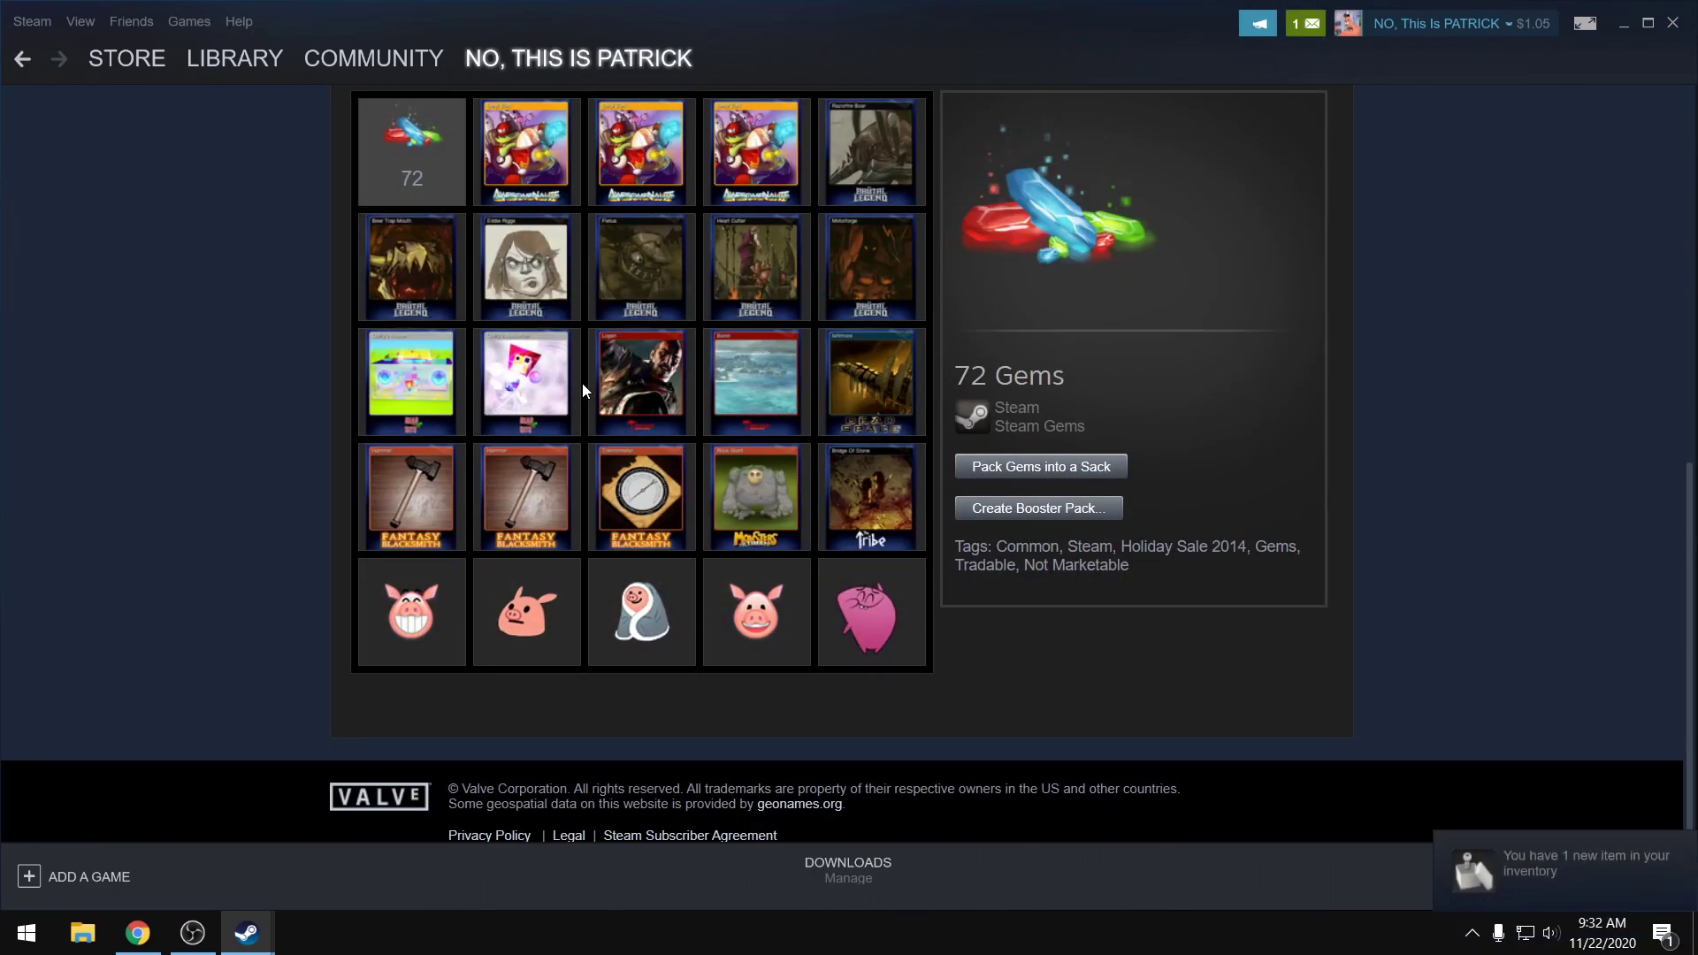